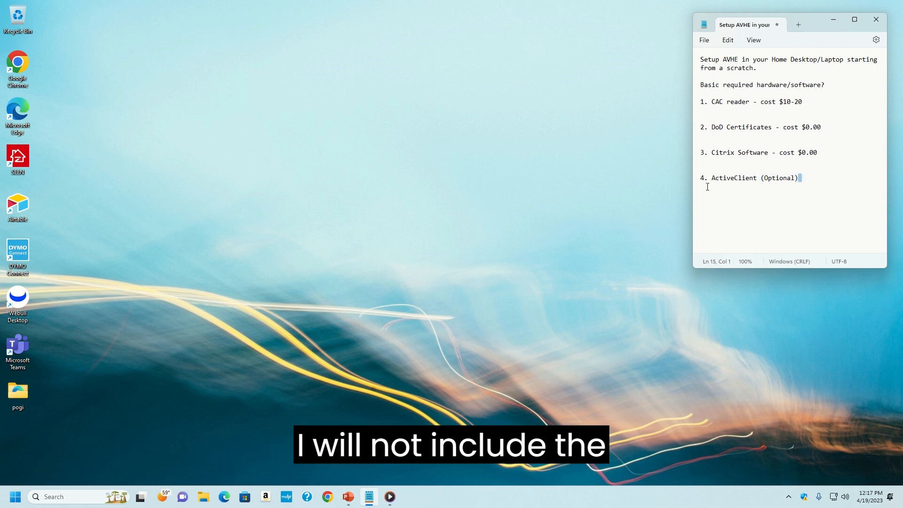
Review the list of basic required hardware and software in the AVHE setup note, including the CAC reader entry
left_click_drag(707, 187, 706, 46)
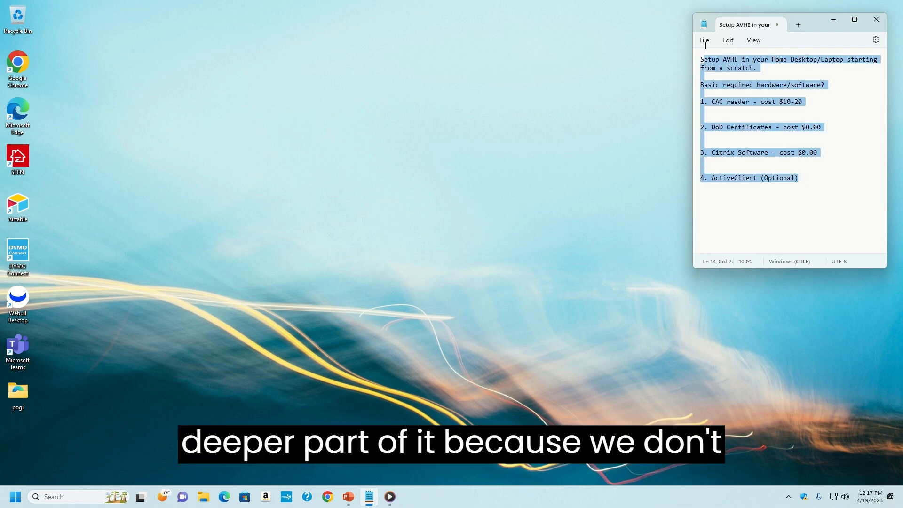
left_click(794, 167)
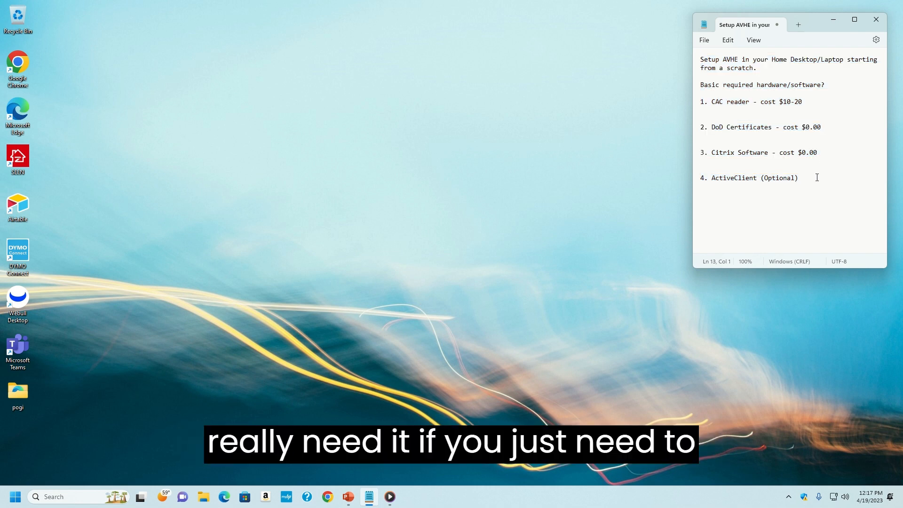
left_click_drag(817, 177, 690, 56)
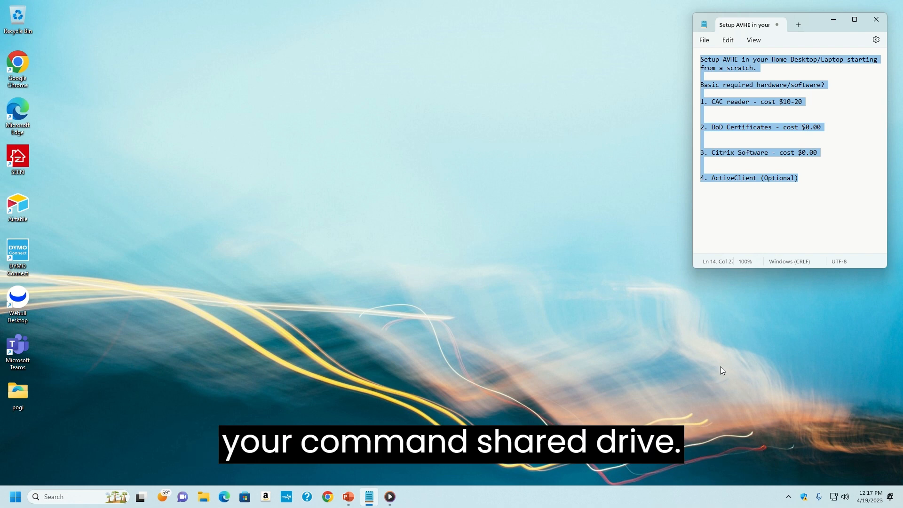
left_click(809, 204)
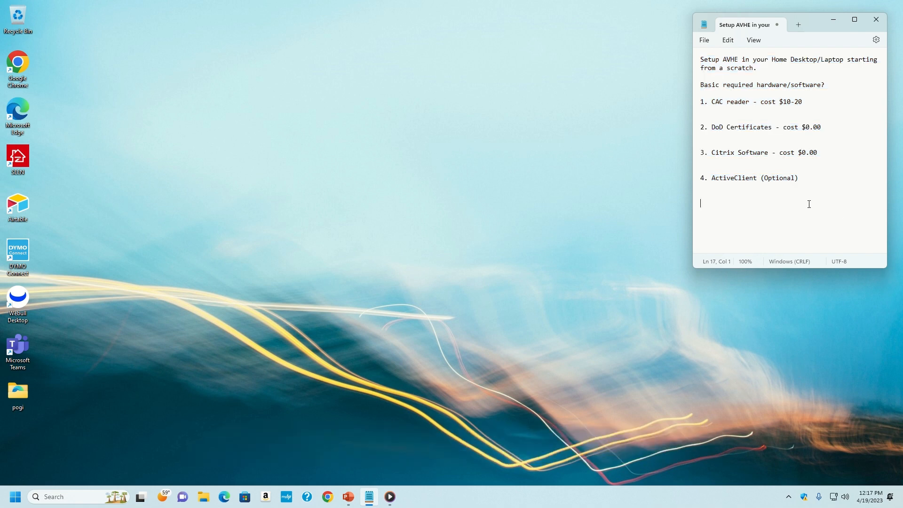
left_click(855, 127)
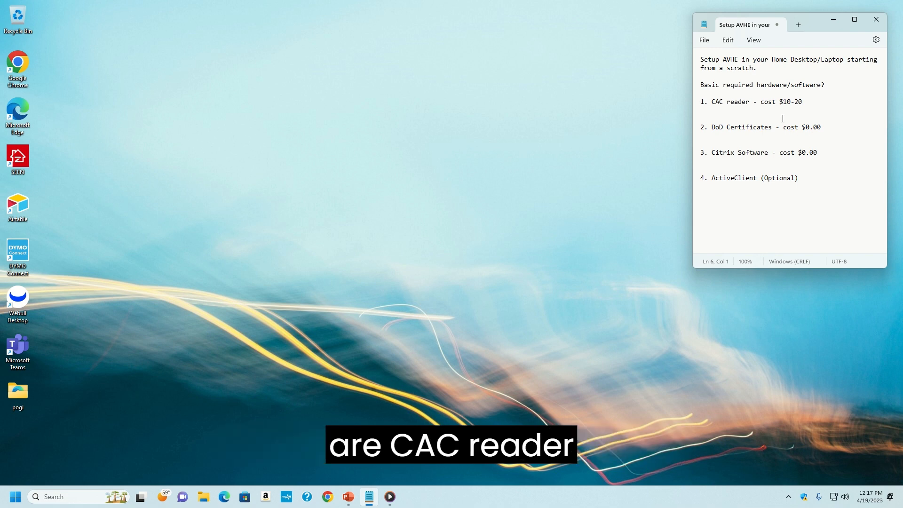
left_click_drag(804, 102, 701, 94)
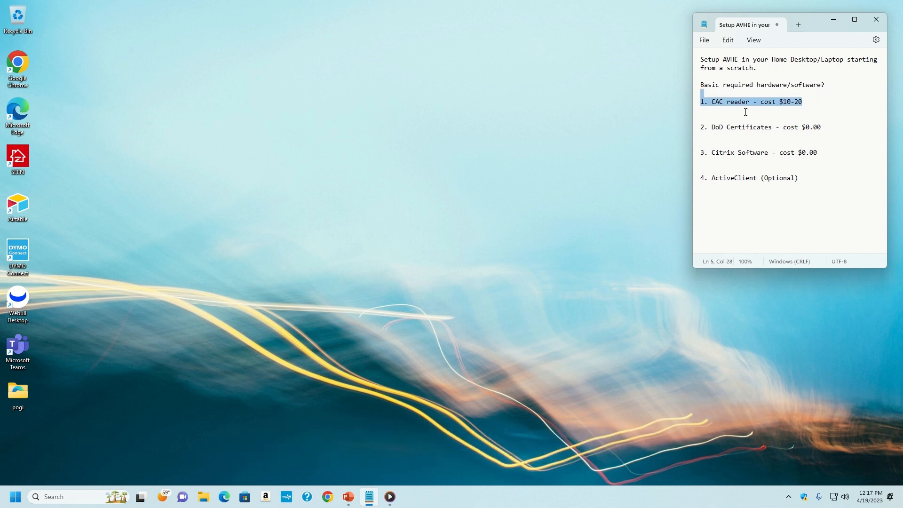
left_click(746, 112)
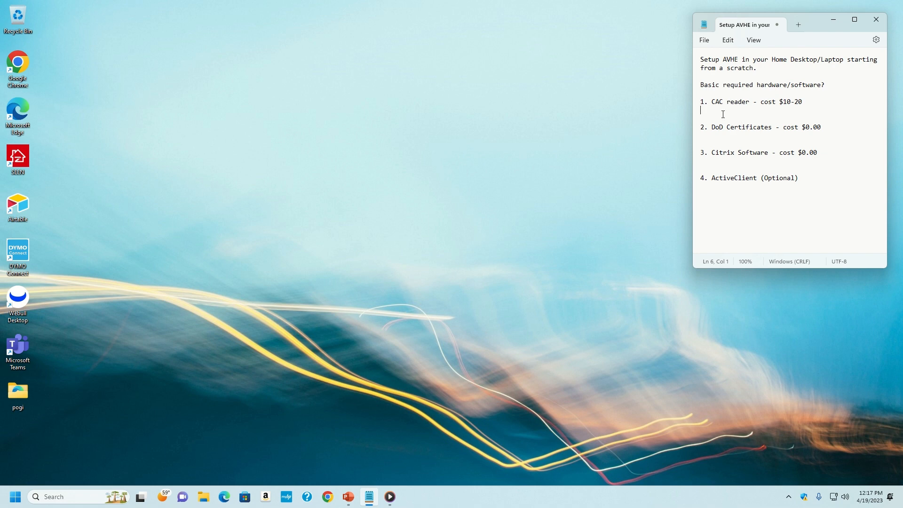
Switch to Chrome, search Google for "cac reader" and open the Amazon listing for the Identiv SCR3310v2.0 reader
left_click(328, 497)
left_click(368, 242)
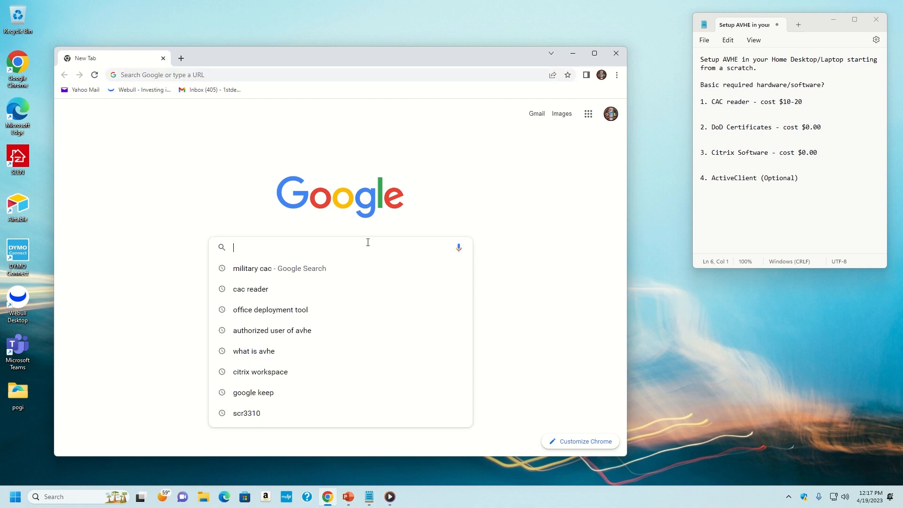
type("cac reader")
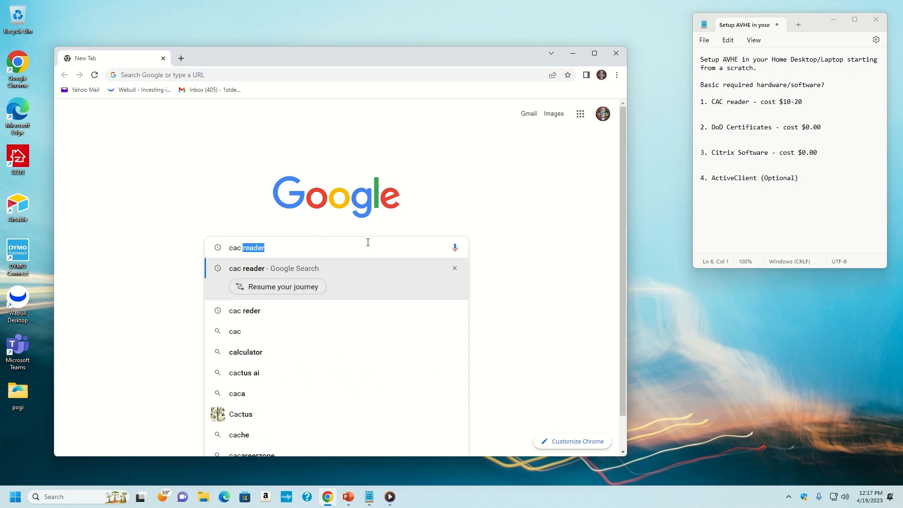
key("Return")
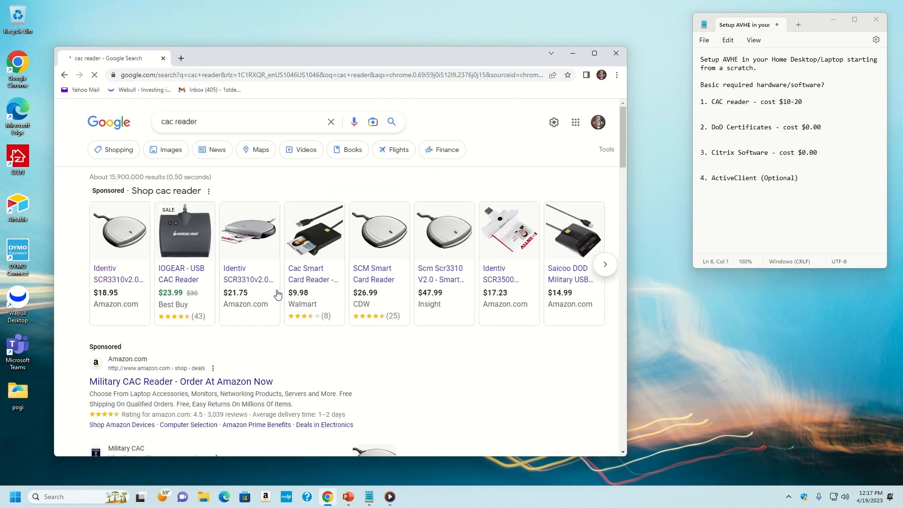
left_click(113, 284)
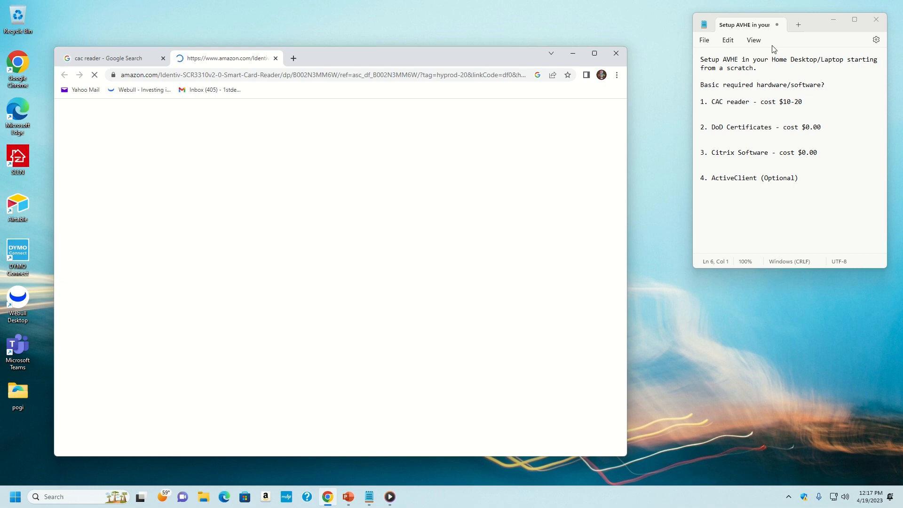
left_click_drag(492, 59, 519, 40)
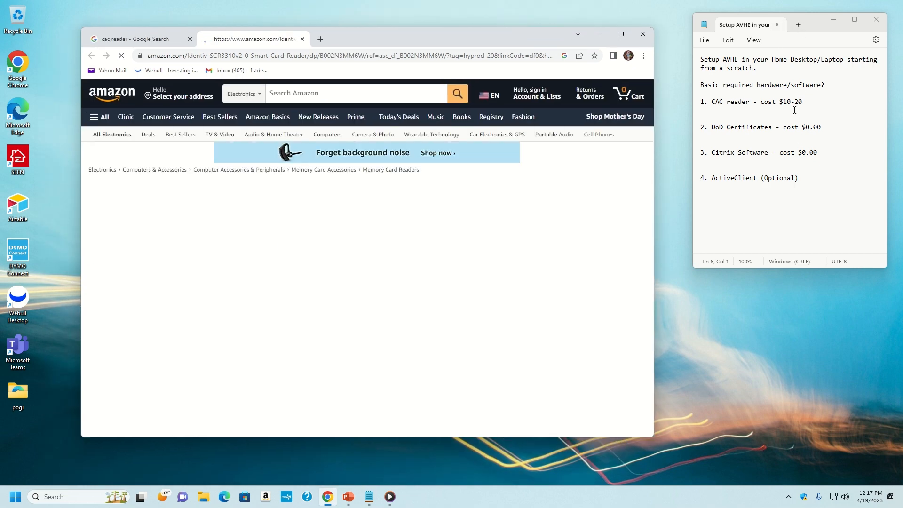
left_click(691, 126)
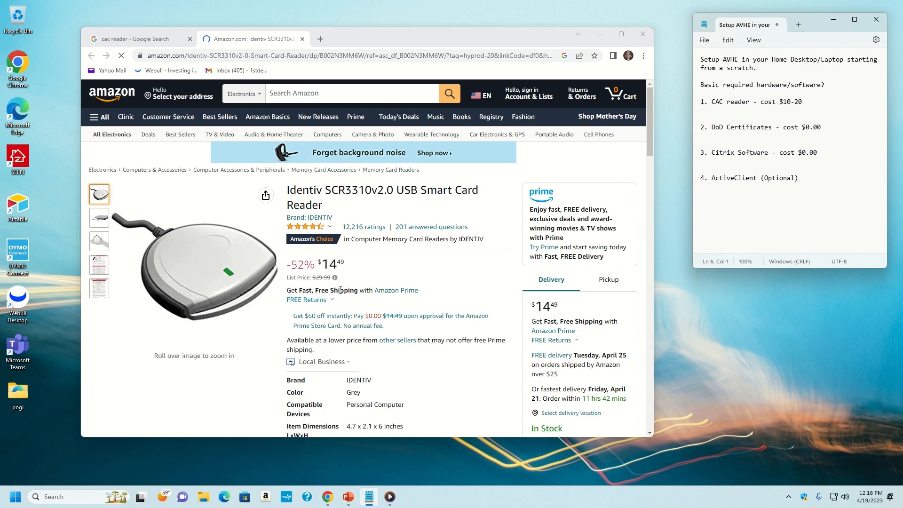
Check the price and model number on the card reader's product page, and close the browser
double_click(325, 265)
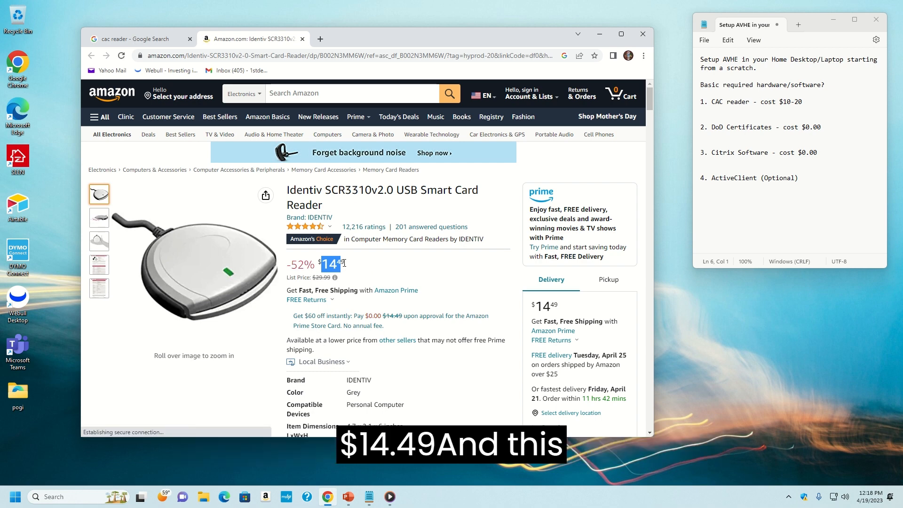
left_click_drag(324, 265, 380, 273)
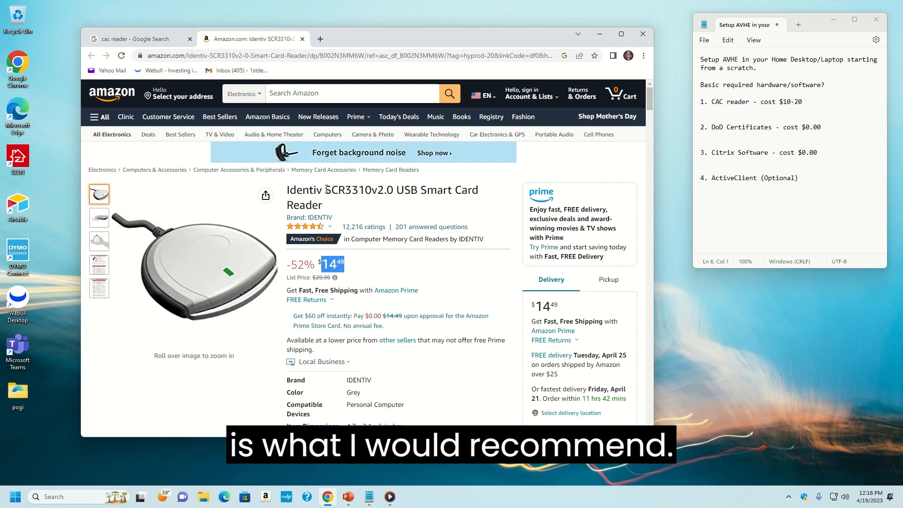
left_click_drag(326, 189, 371, 190)
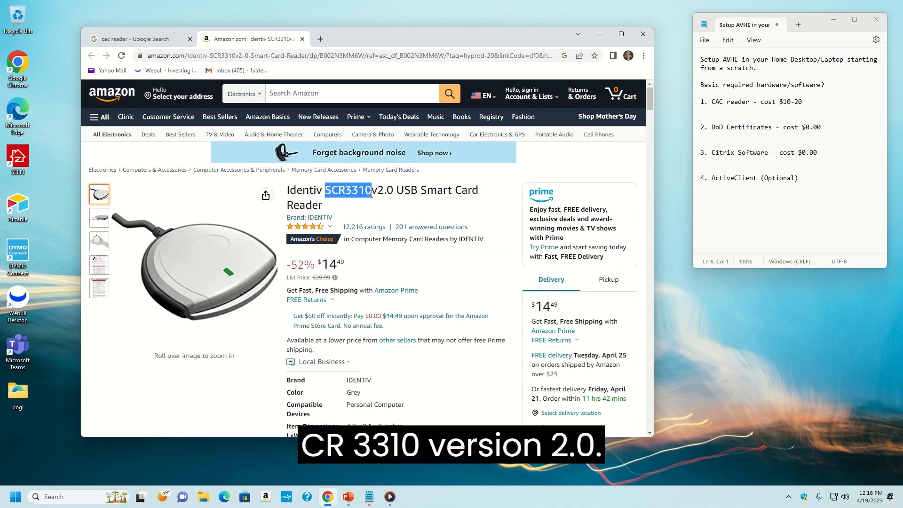
left_click(406, 267)
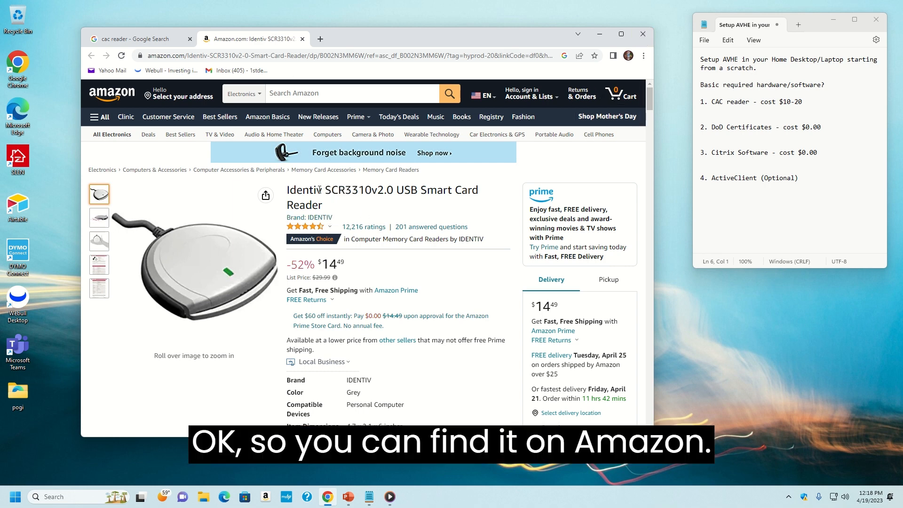
left_click(302, 39)
left_click(642, 34)
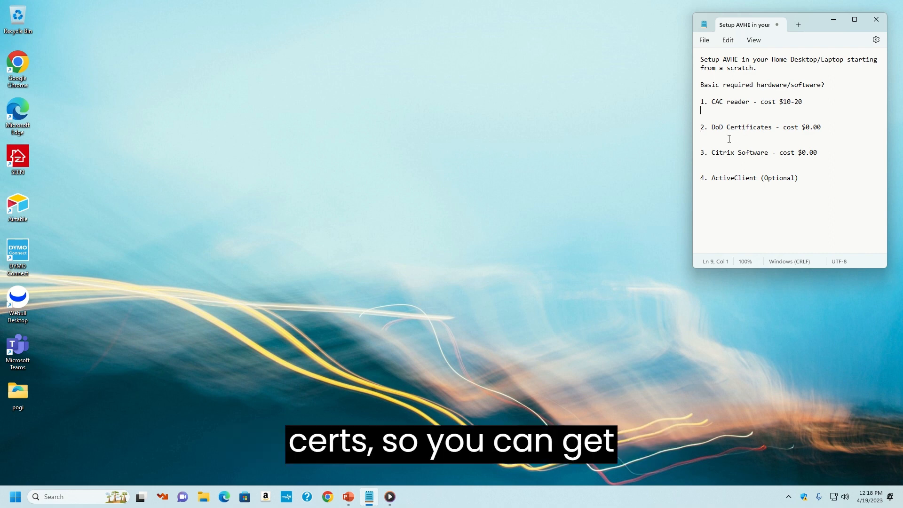
Add the sources to the note: "Amazon" under CAC reader and "Military CAC website" under DoD Certificates
left_click(714, 113)
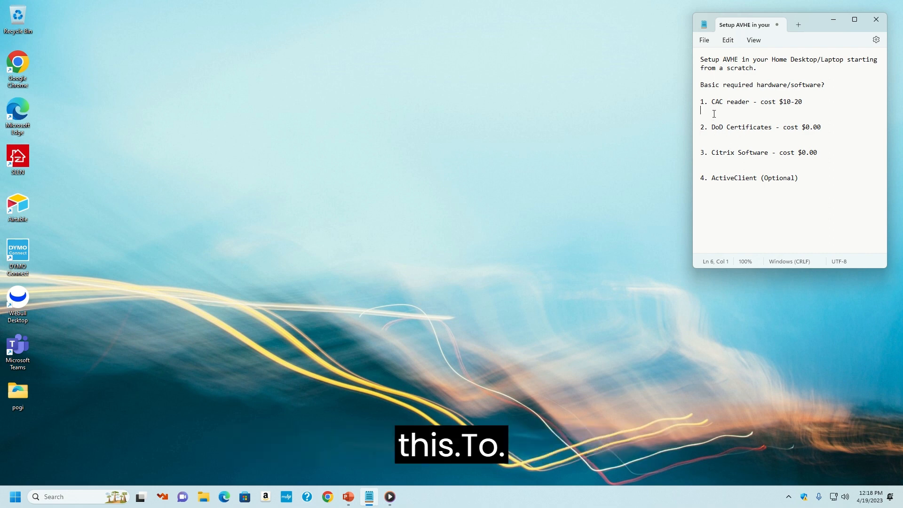
left_click(717, 137)
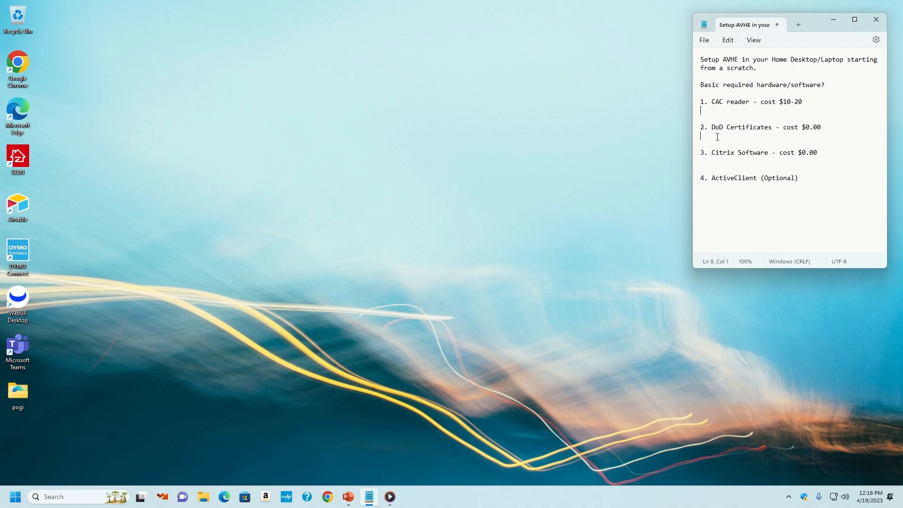
left_click(701, 111)
type("A")
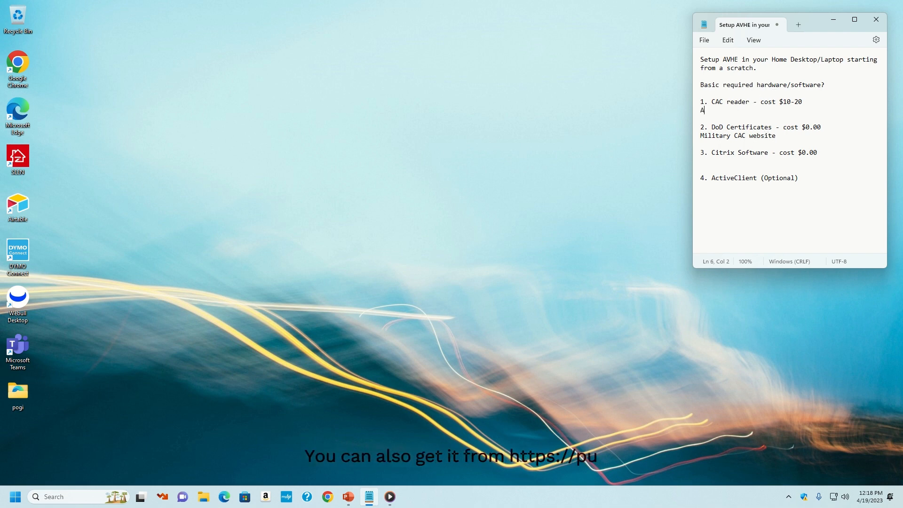
type("mazon")
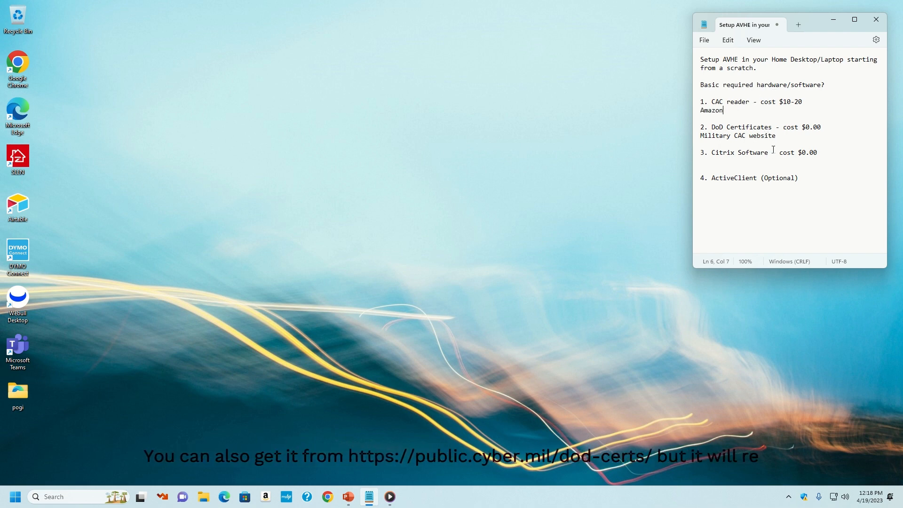
left_click(777, 136)
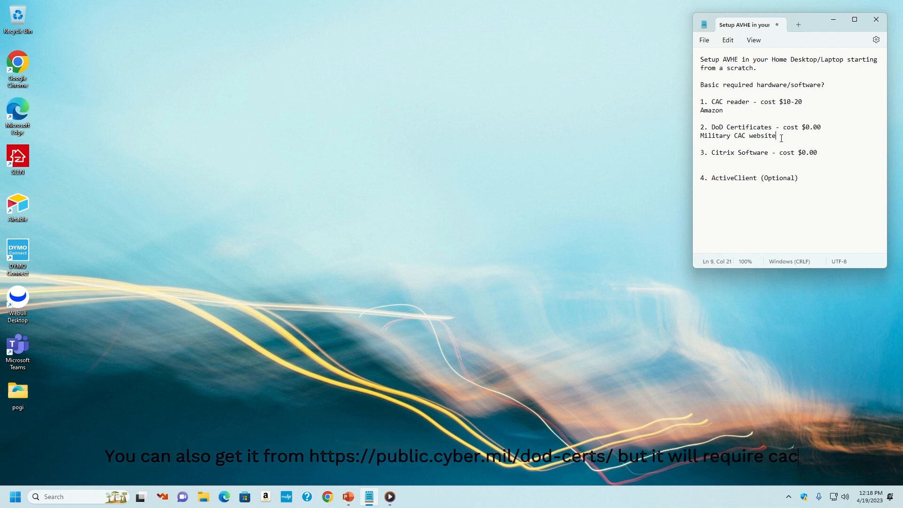
Switch to Chrome, search Google for "military cac" and open the Military CAC website
left_click(329, 496)
left_click(318, 228)
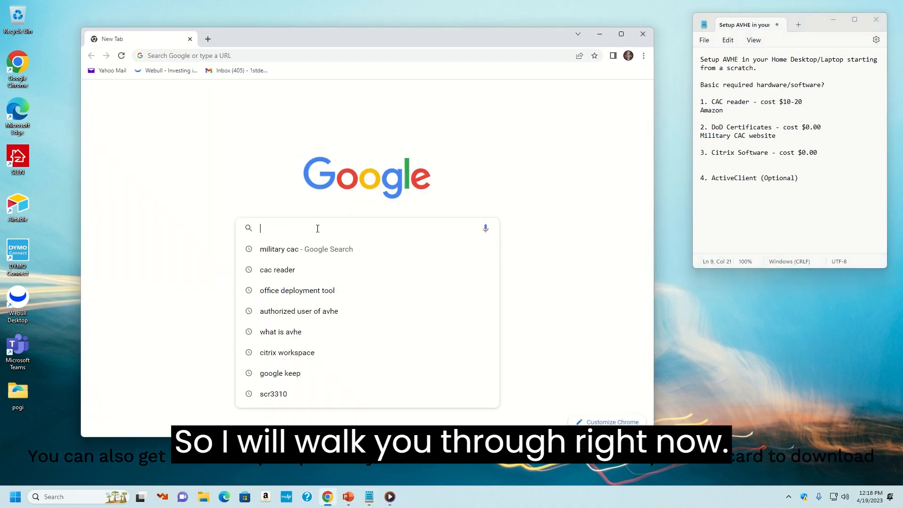
left_click(294, 253)
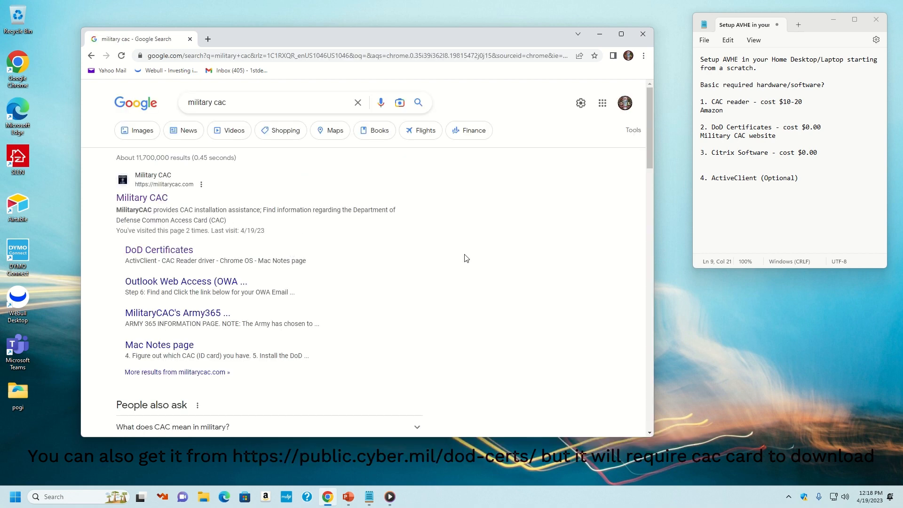
left_click(140, 202)
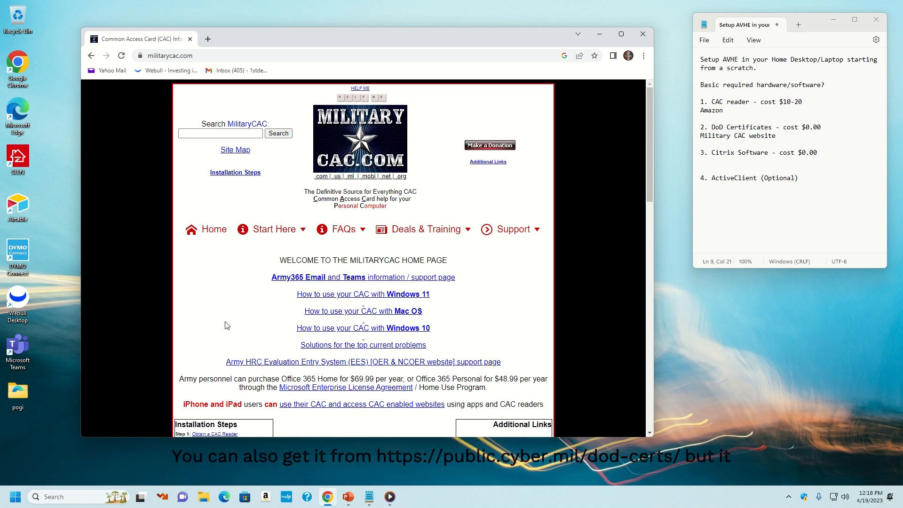
Find the DoD Certificates entry among the site's Installation Steps, compare it with the note, and open its page
scroll(224, 324, "down", 3)
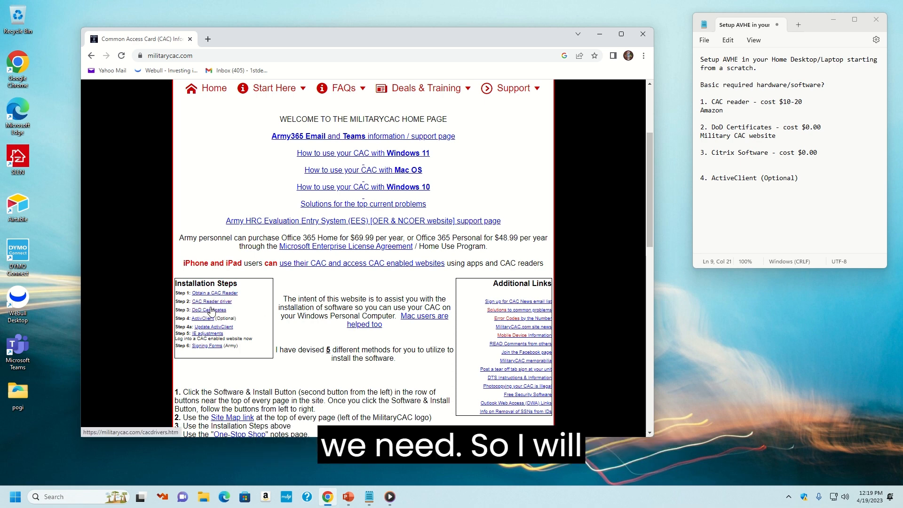
left_click_drag(178, 311, 242, 313)
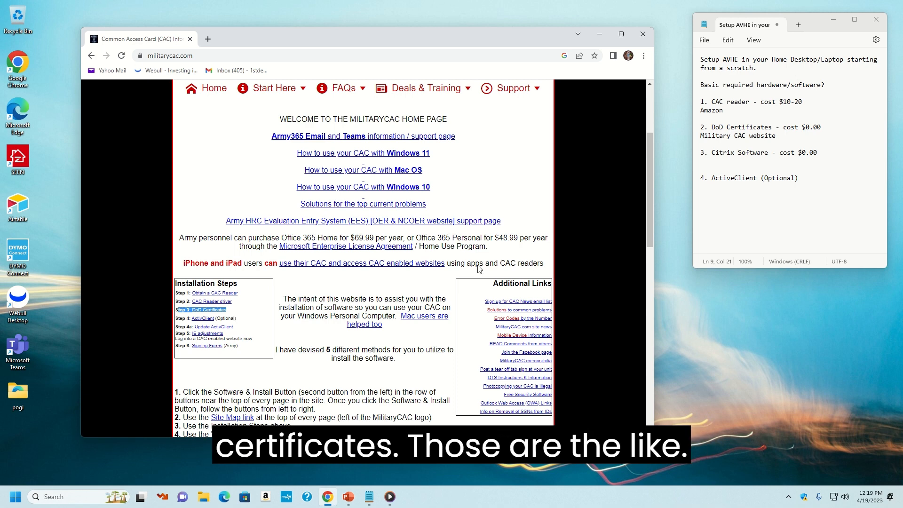
left_click(730, 136)
left_click_drag(713, 127, 771, 128)
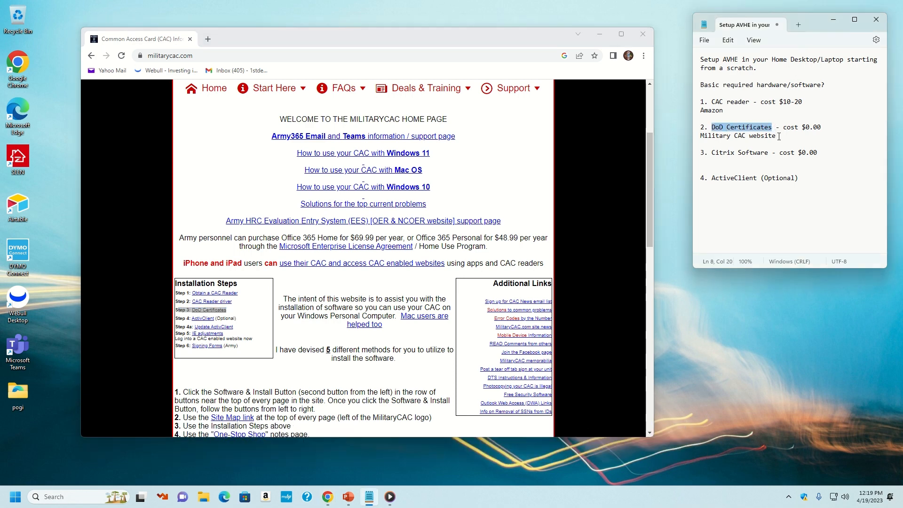
left_click(233, 316)
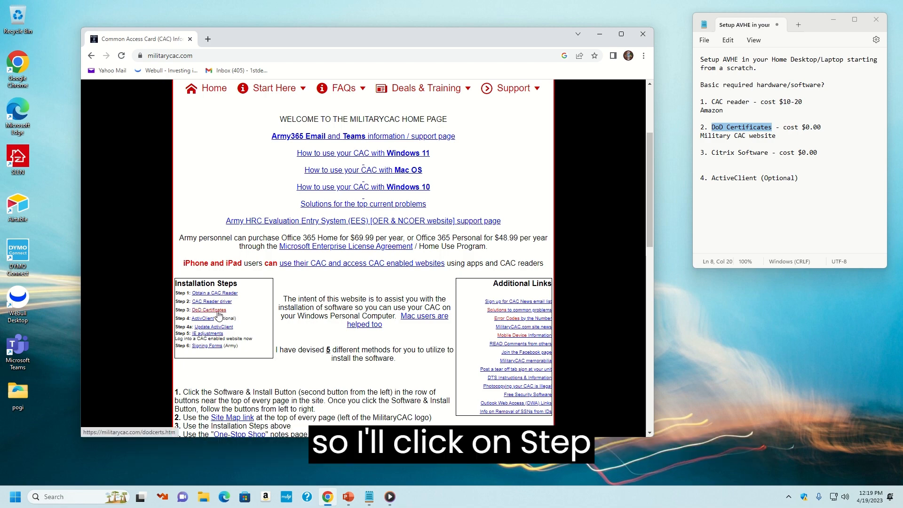
left_click(219, 311)
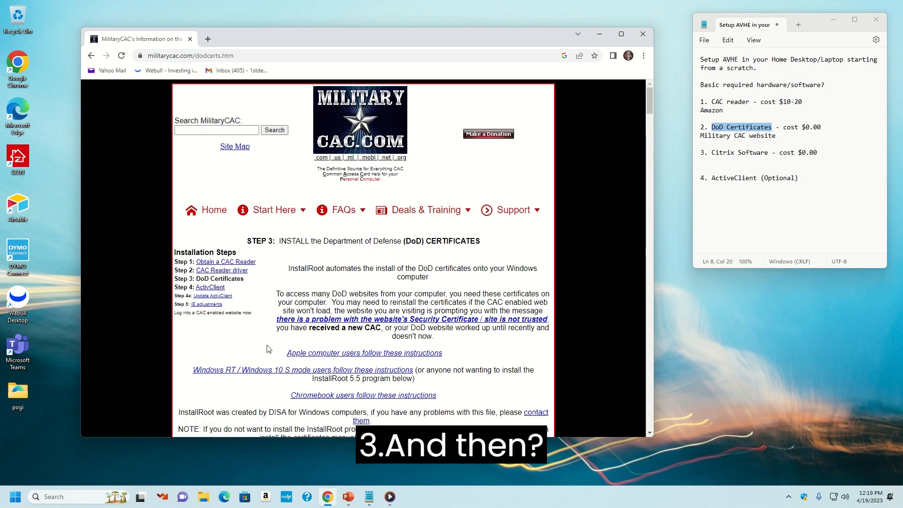
Locate the InstallRoot 5.5 downloads for Windows users and download the MilitaryCAC .msi version
scroll(268, 343, "down", 5)
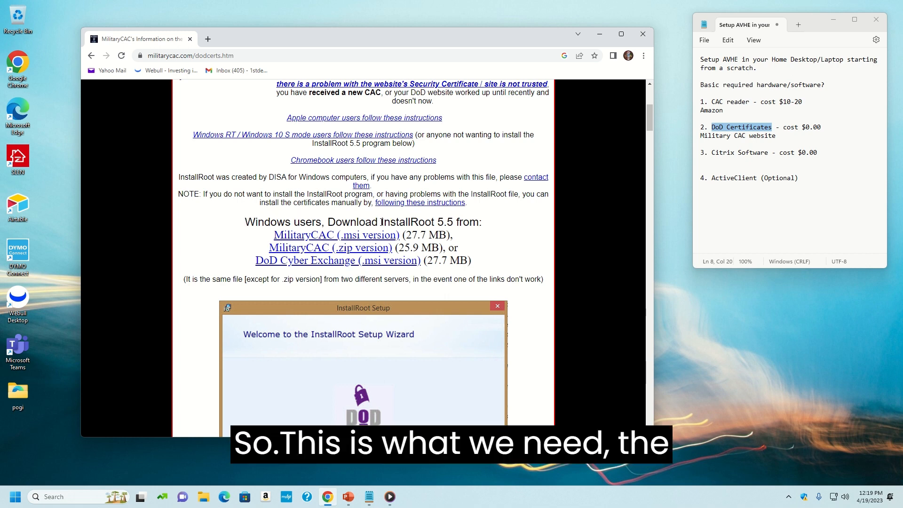
left_click_drag(328, 219, 454, 222)
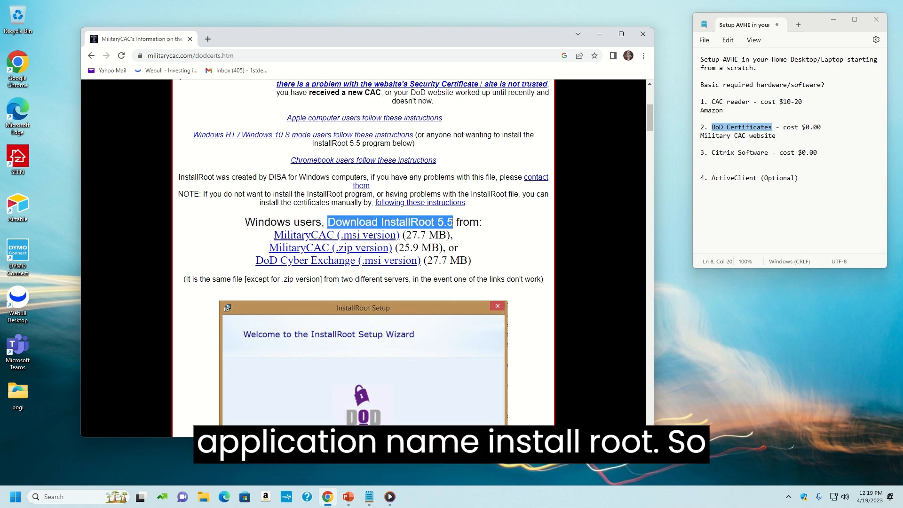
left_click(382, 222)
left_click_drag(382, 222, 455, 221)
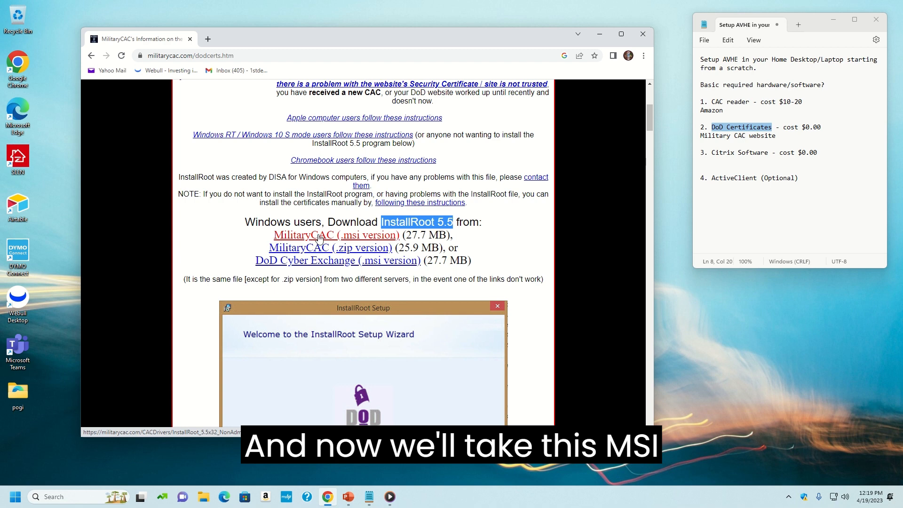
left_click(348, 236)
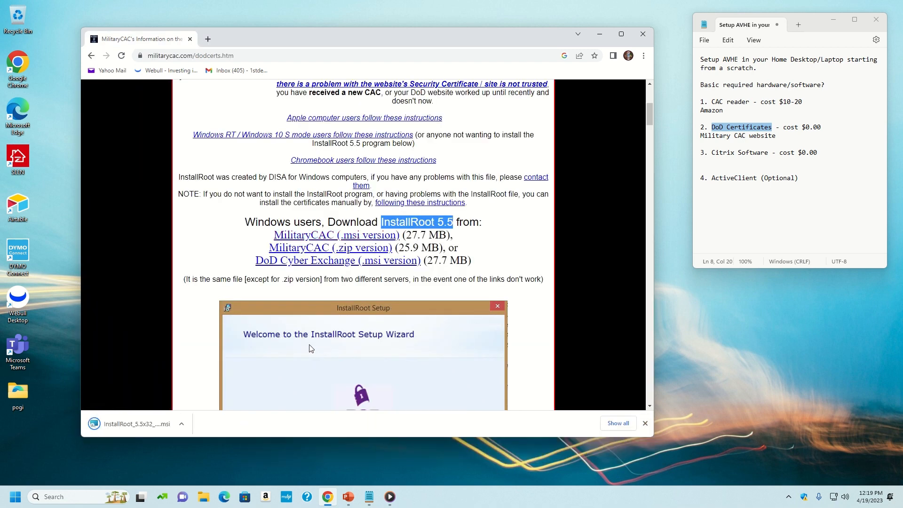
Show the downloaded InstallRoot installer in the Downloads folder and select the InstallRoot_5.5x32_NonAdmin file
left_click(182, 425)
left_click(210, 391)
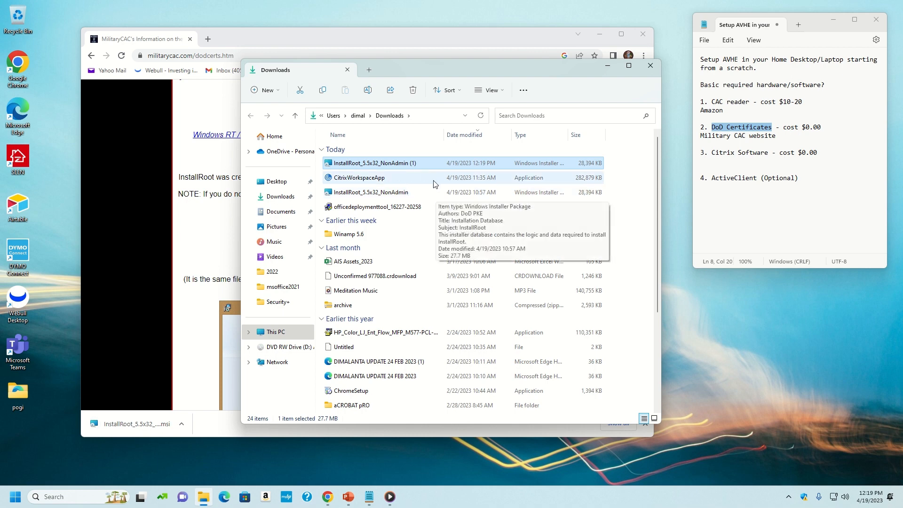
left_click(399, 195)
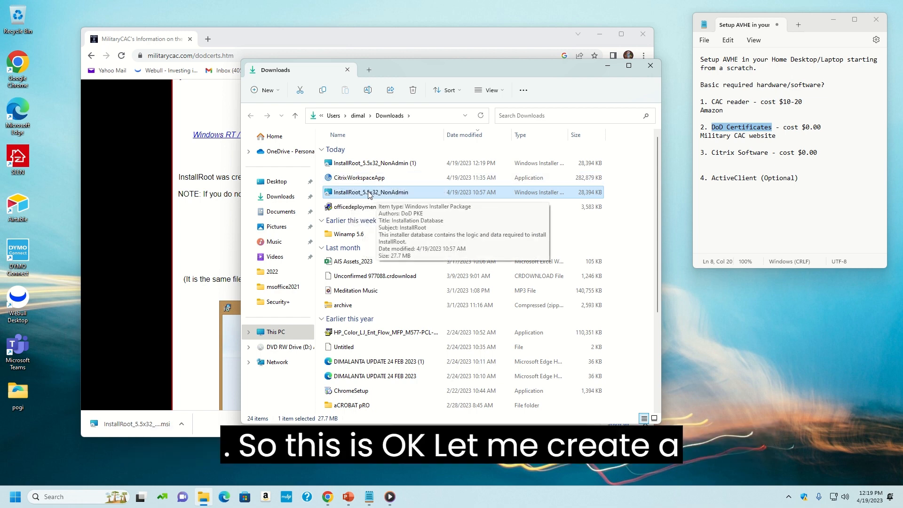
Create a new folder on the desktop named "avhe requirements"
right_click(753, 328)
mouse_move(782, 264)
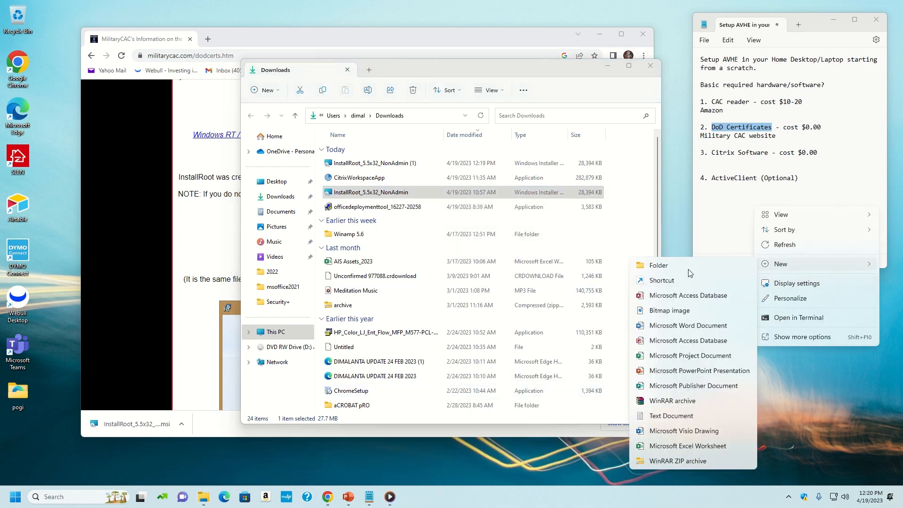
left_click(689, 273)
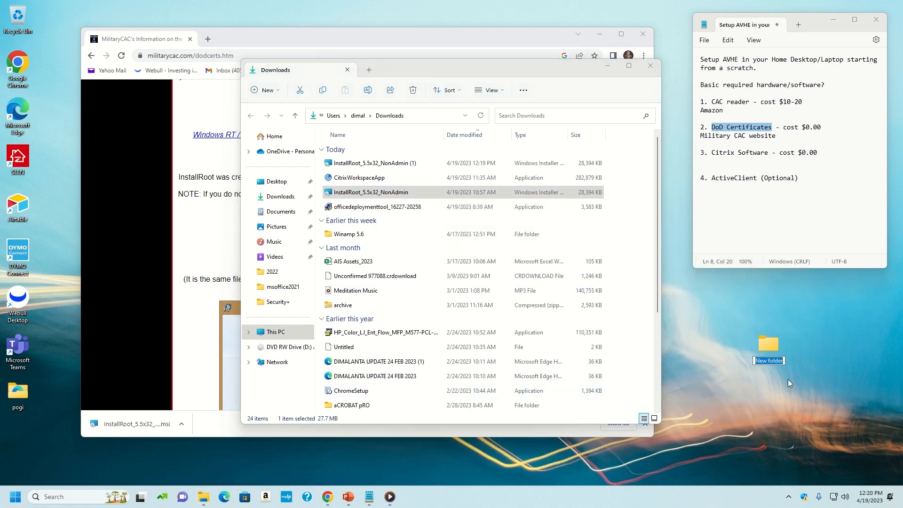
type("avhe requirements")
key("Return")
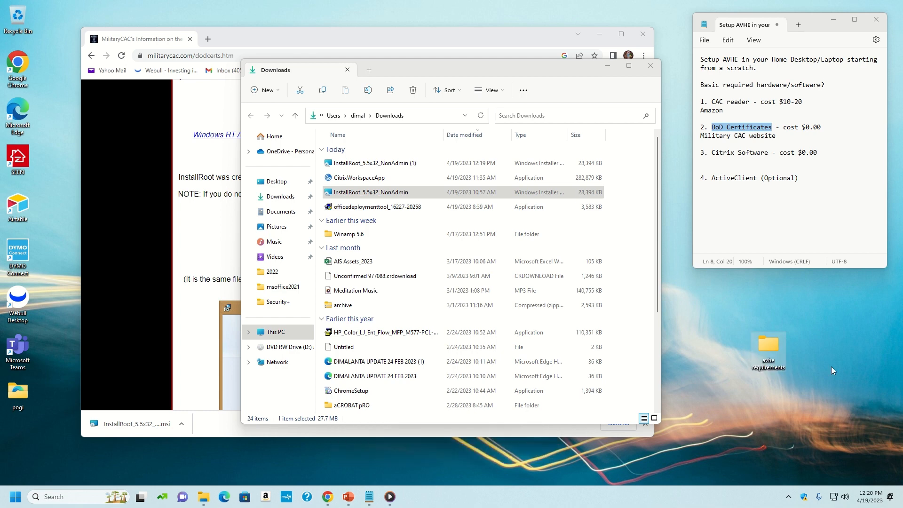
Open the avhe requirements folder beside Downloads, move InstallRoot_5.5x32_NonAdmin into it, and minimize the Downloads window
double_click(775, 351)
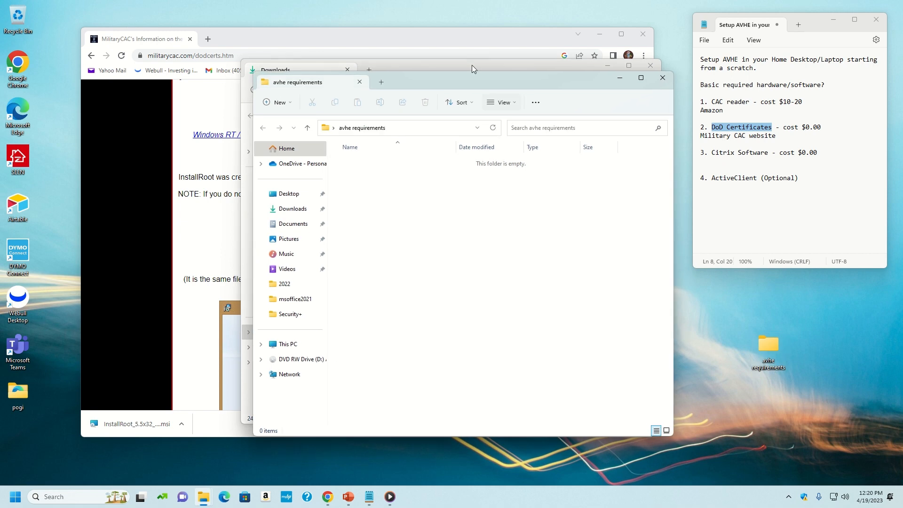
left_click_drag(252, 73, 468, 162)
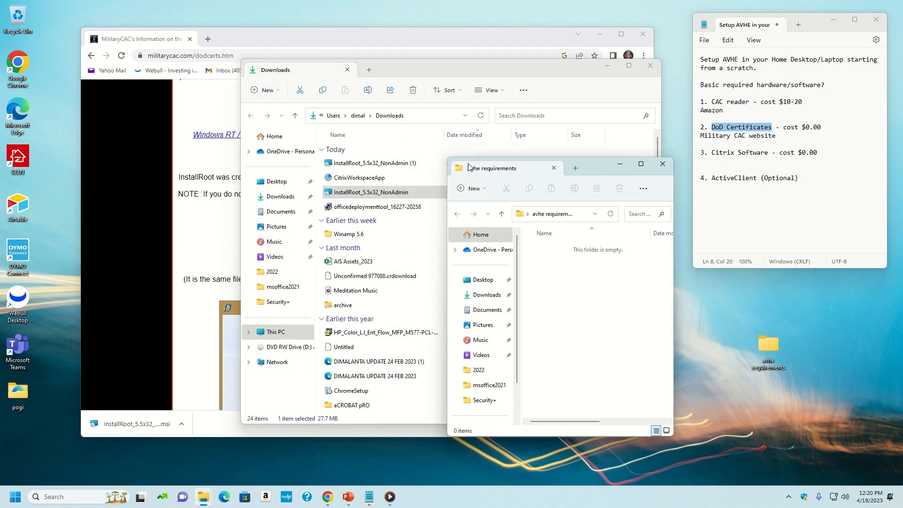
left_click_drag(625, 177, 825, 218)
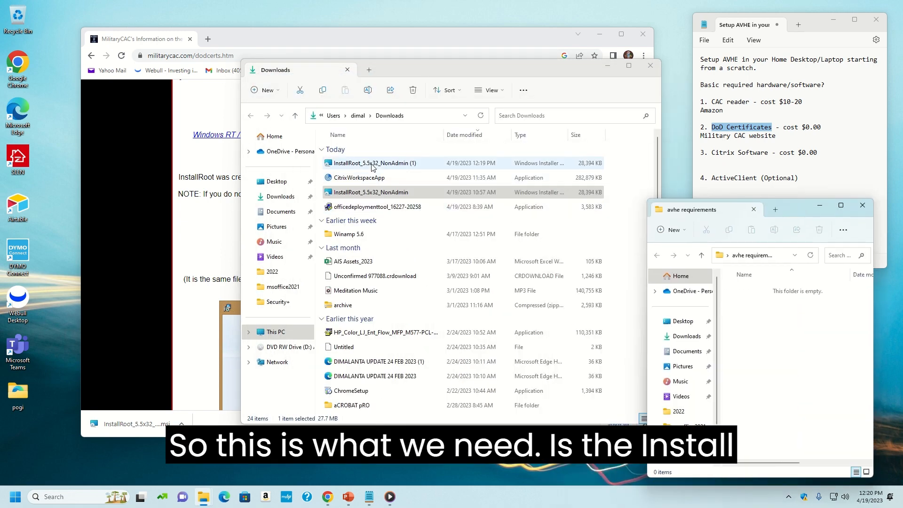
left_click_drag(353, 194, 775, 351)
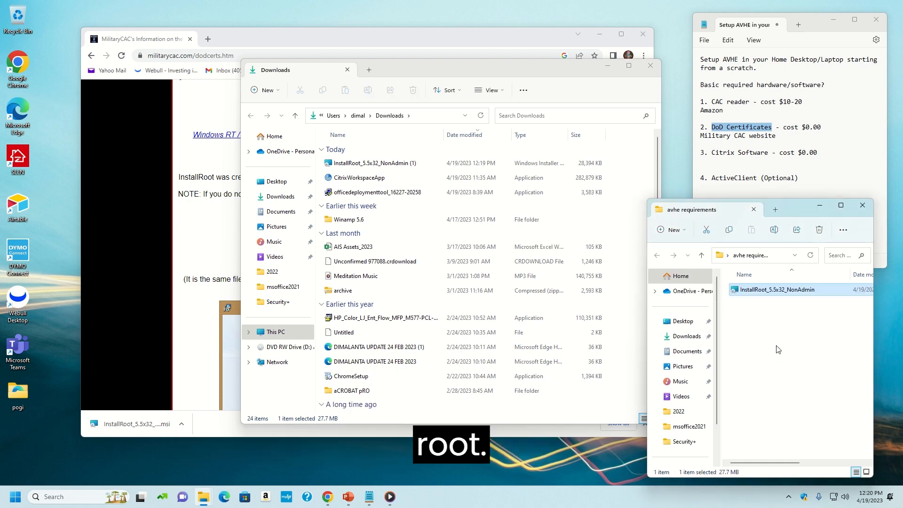
left_click(608, 65)
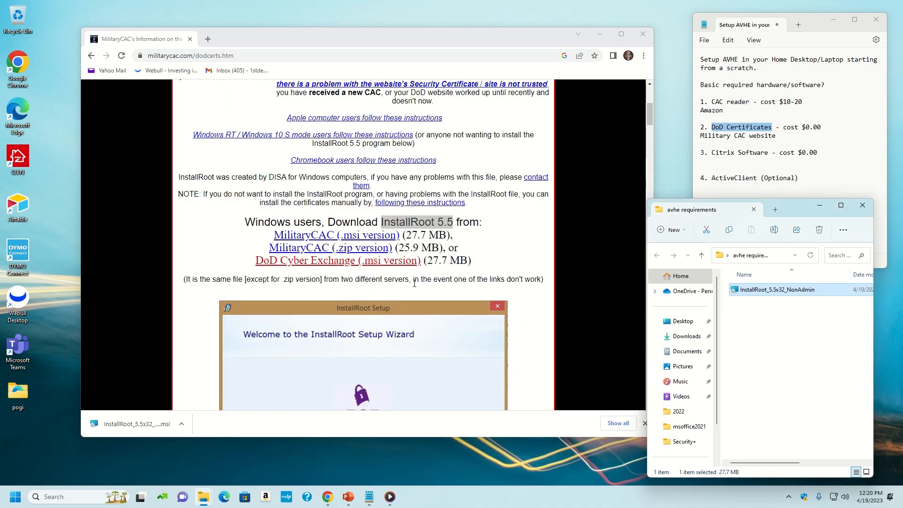
Move the Chrome window away from the note and check the Citrix Software entry and its cost
left_click(241, 307)
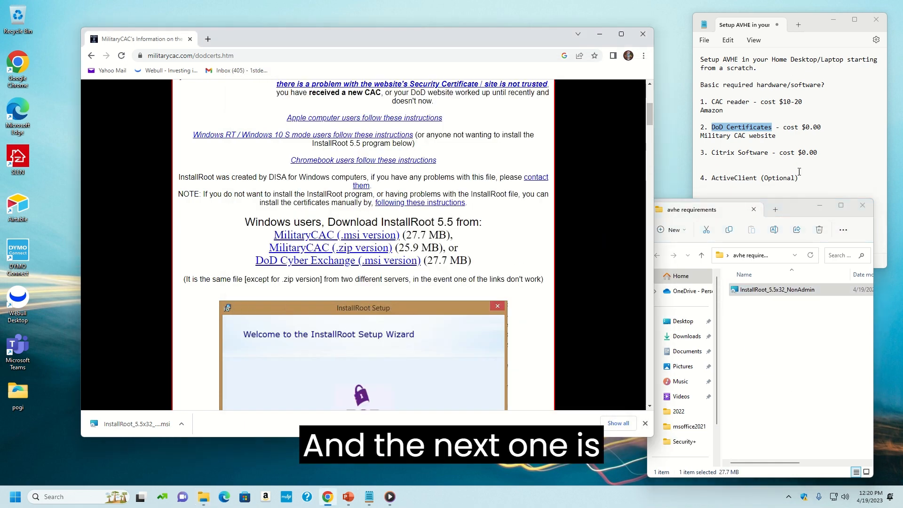
left_click(803, 137)
left_click(757, 162)
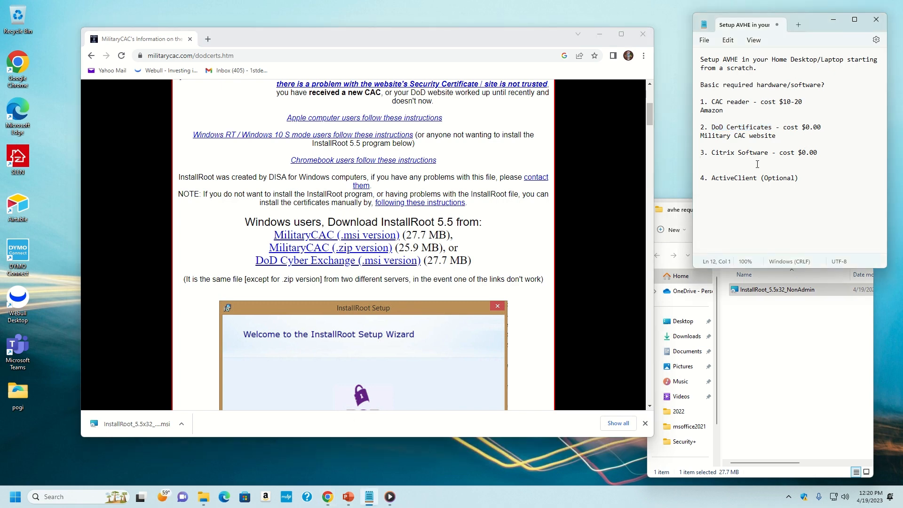
left_click_drag(262, 36, 231, 30)
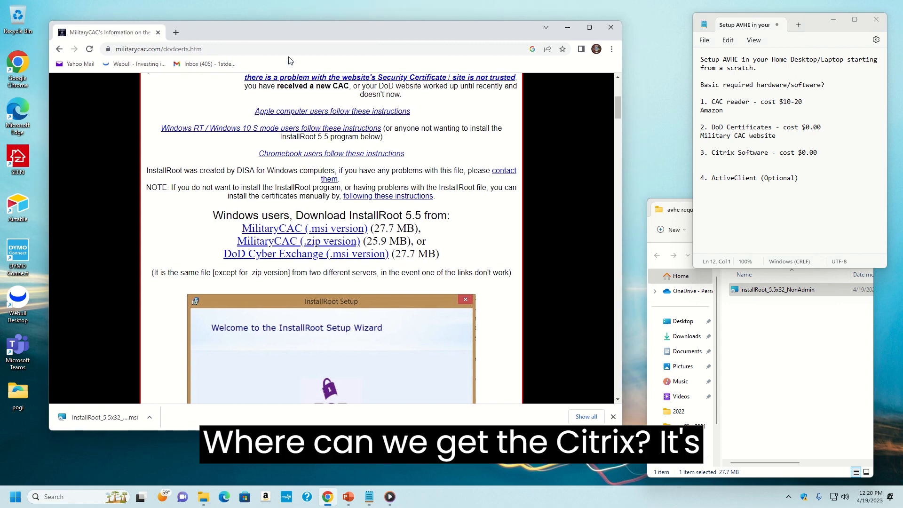
left_click(745, 166)
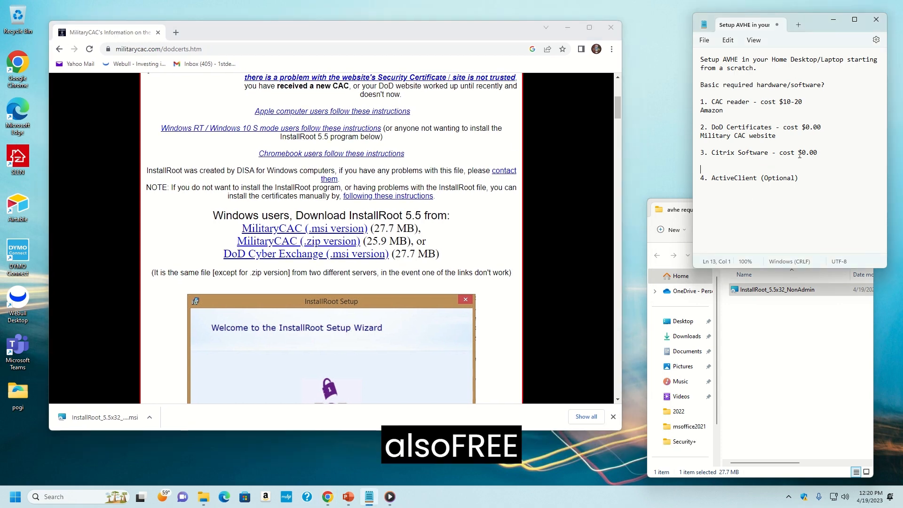
left_click_drag(818, 152, 791, 152)
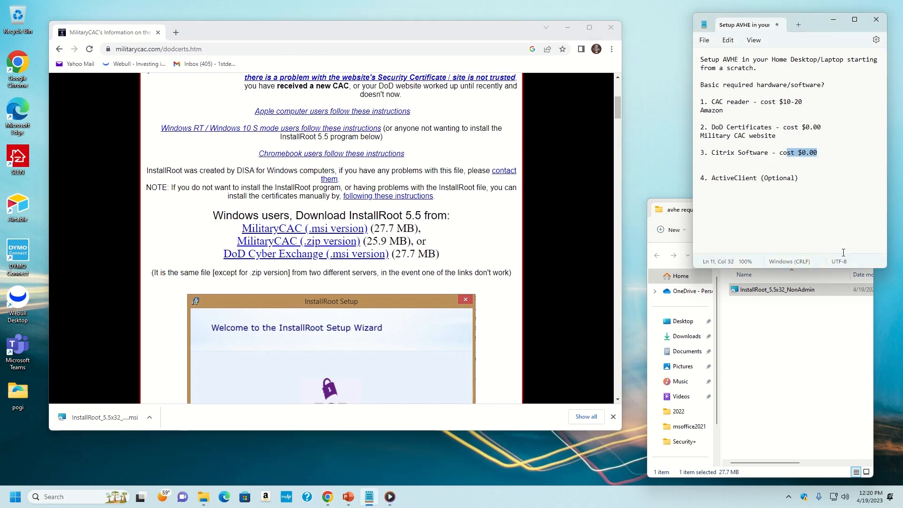
Enter "citrix workspace" as the Google search term in a new browser tab and copy it into the note under Citrix Software
left_click(177, 32)
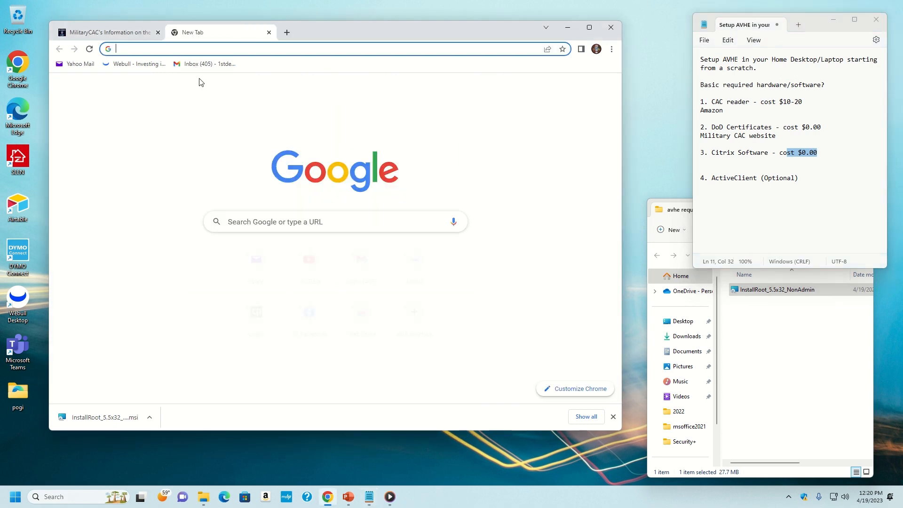
left_click(248, 218)
type("citrix")
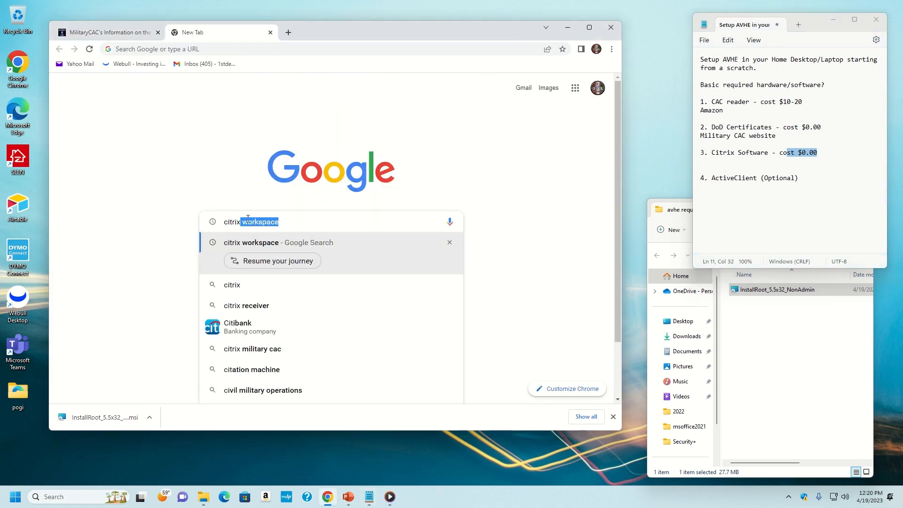
left_click(306, 221)
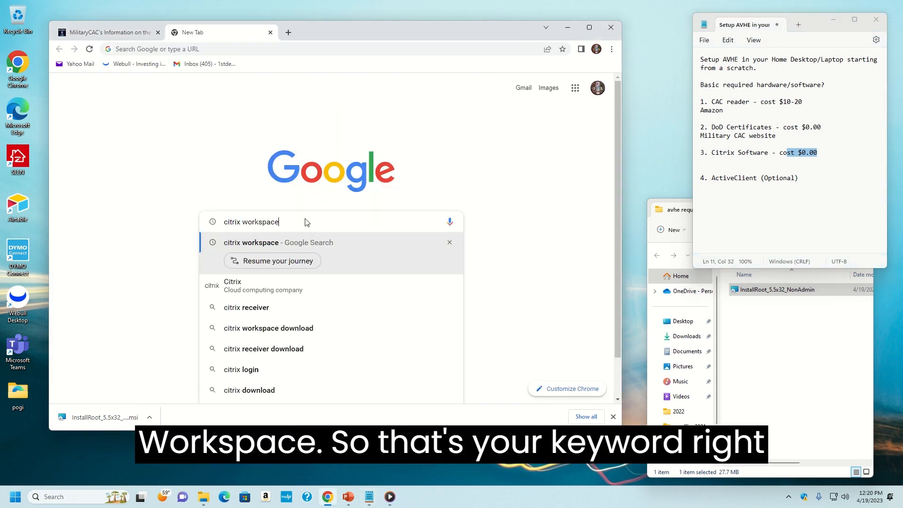
left_click_drag(286, 222, 200, 227)
key("ctrl+c")
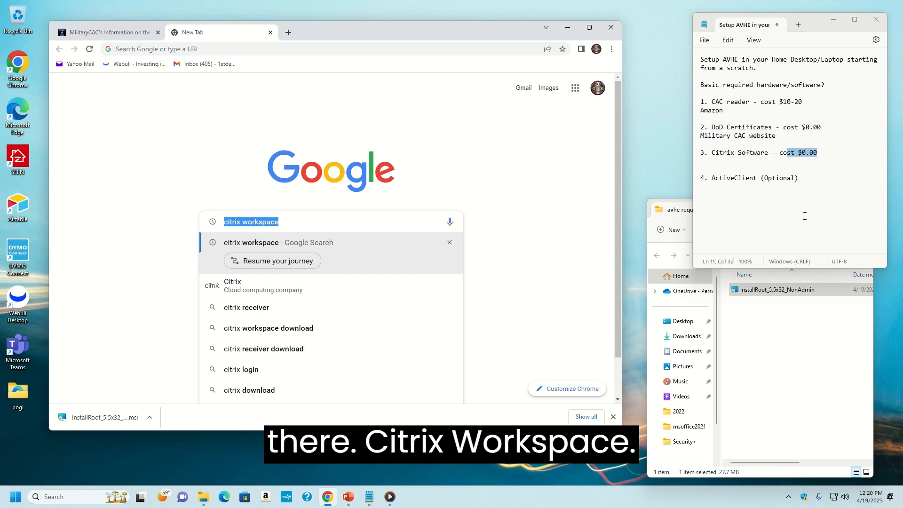
left_click(752, 162)
key("ctrl+v")
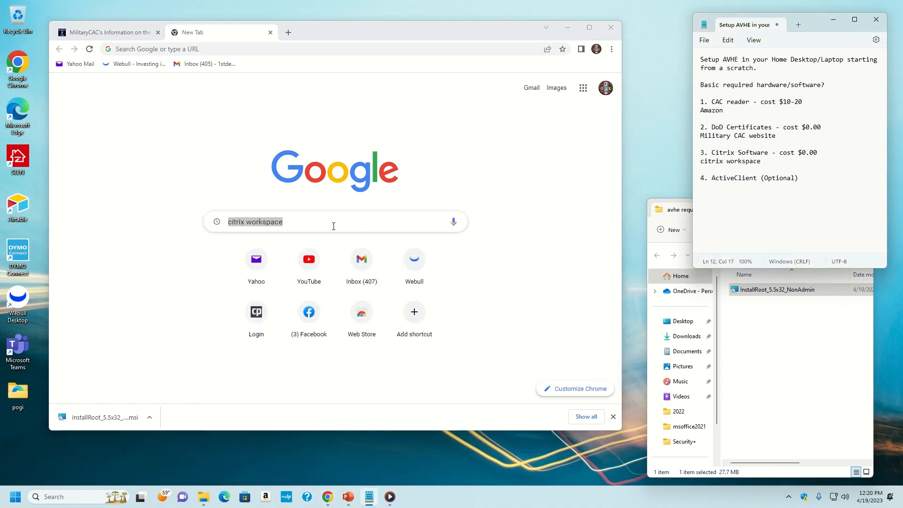
Run the "citrix workspace" search, open the Download Citrix Workspace App result, and continue to its downloads page
left_click(334, 226)
key("Return")
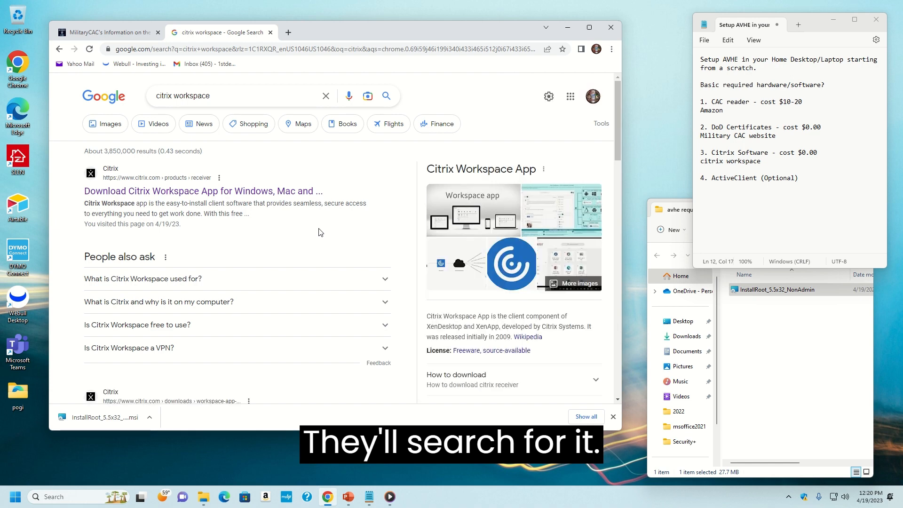
left_click(186, 195)
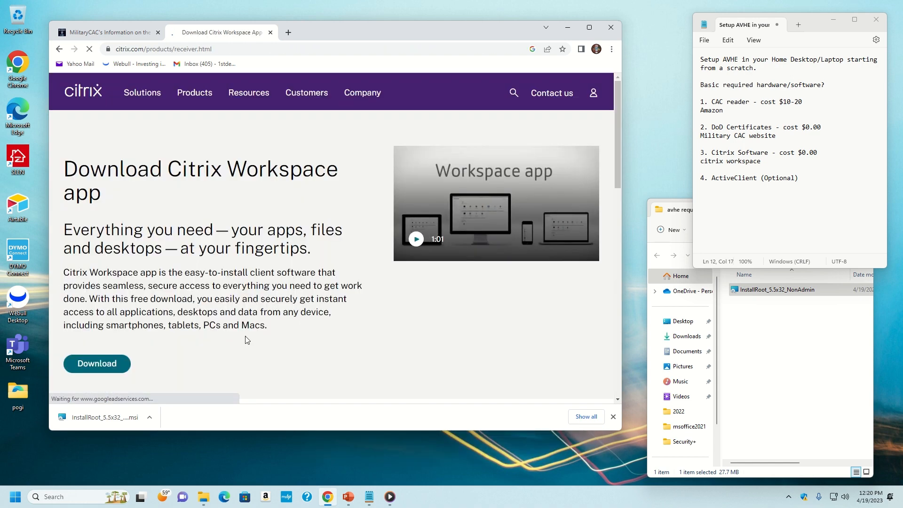
scroll(230, 331, "down", 1)
left_click(104, 323)
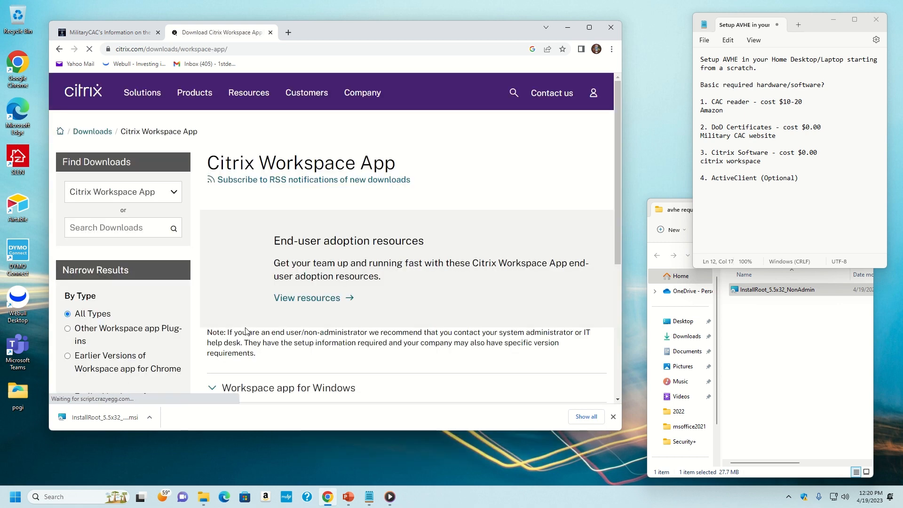
Open Citrix Workspace app 2303 for Windows from the Windows current release list, check its file size, and start the download
scroll(249, 302, "down", 3)
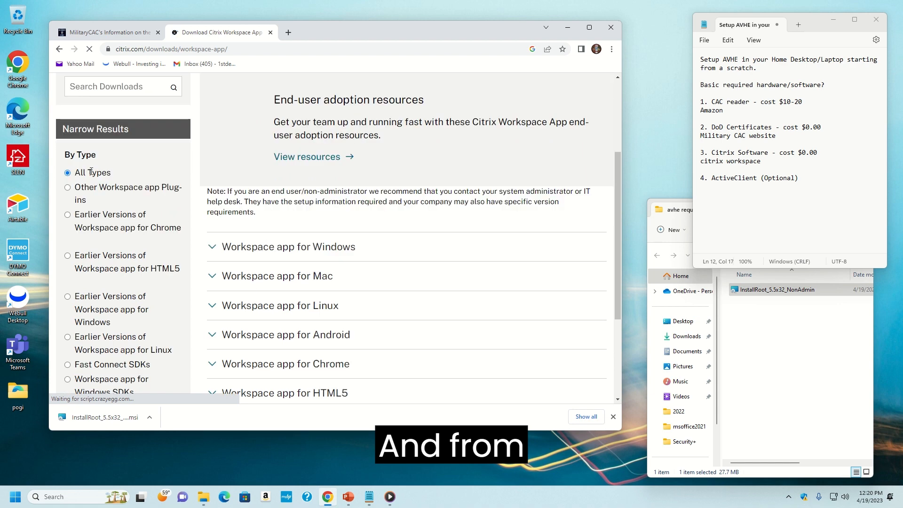
left_click(315, 254)
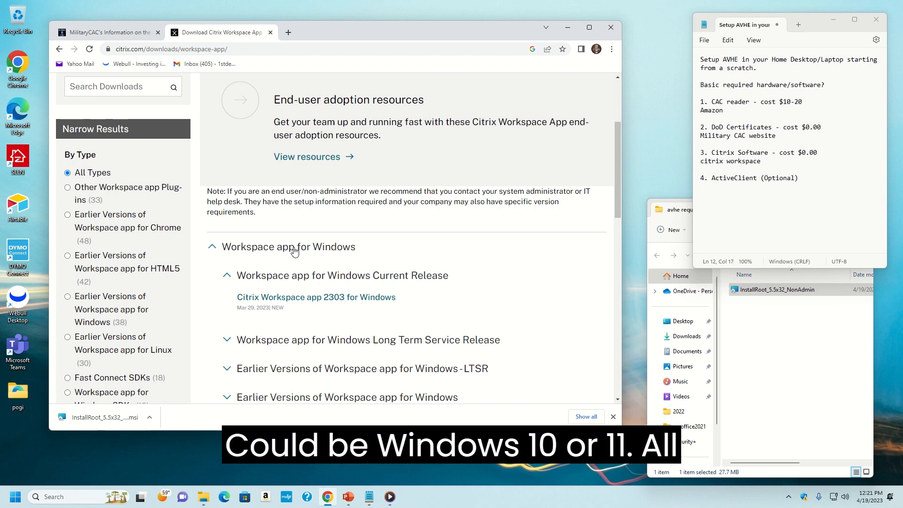
left_click(314, 301)
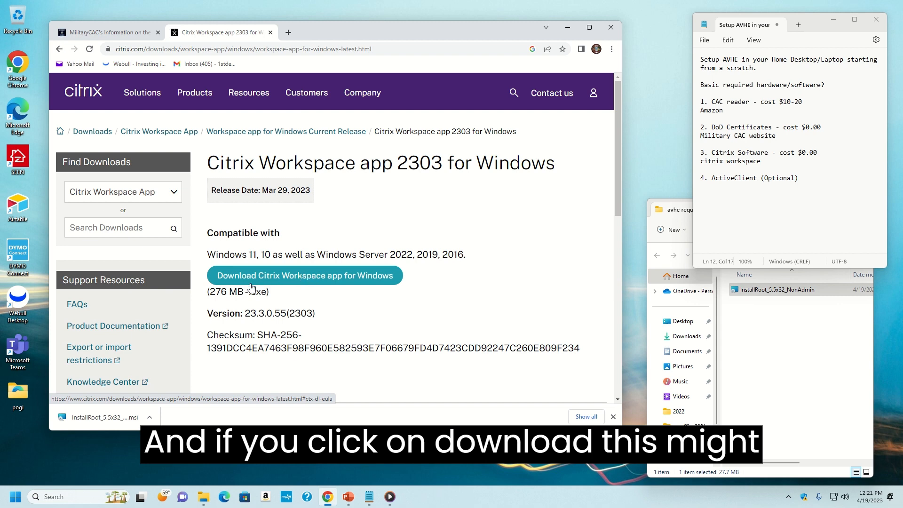
left_click_drag(210, 292, 244, 291)
left_click(296, 282)
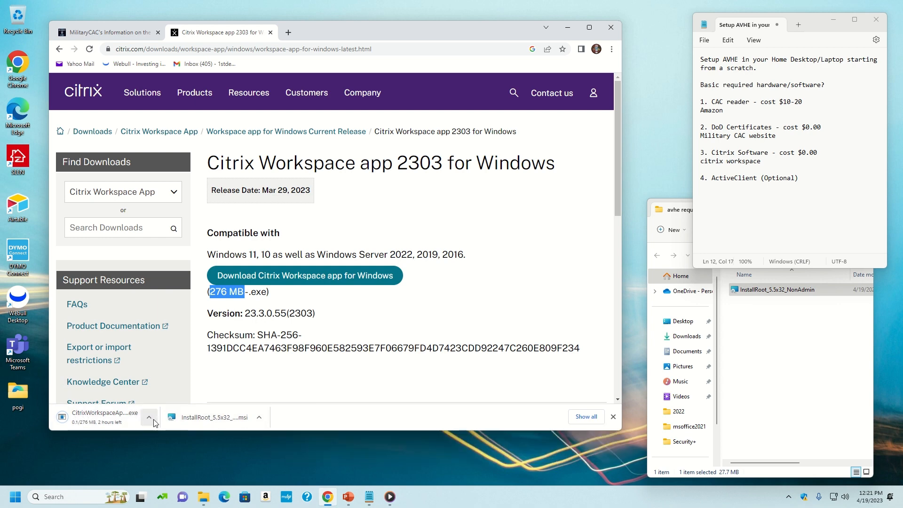
Show the Downloads folder and move the already downloaded CitrixWorkspaceApp file into the avhe requirements folder
left_click(260, 418)
left_click(306, 389)
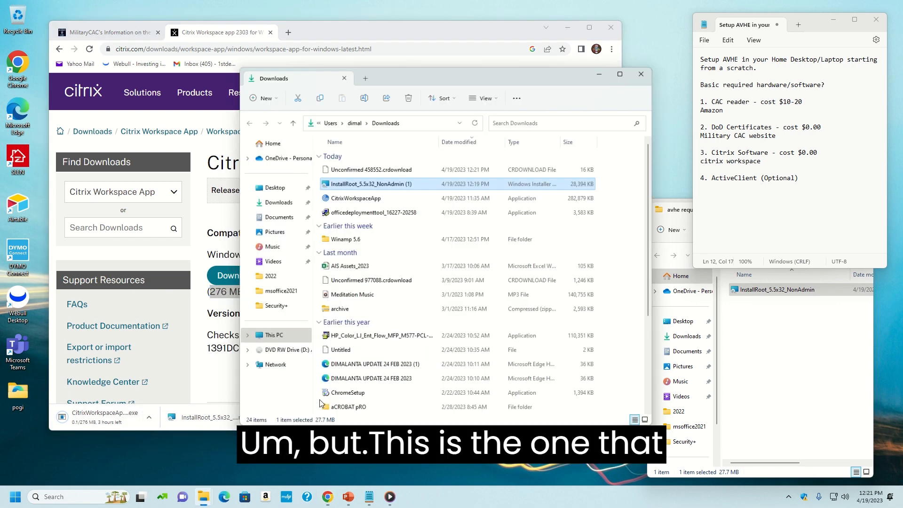
left_click(383, 165)
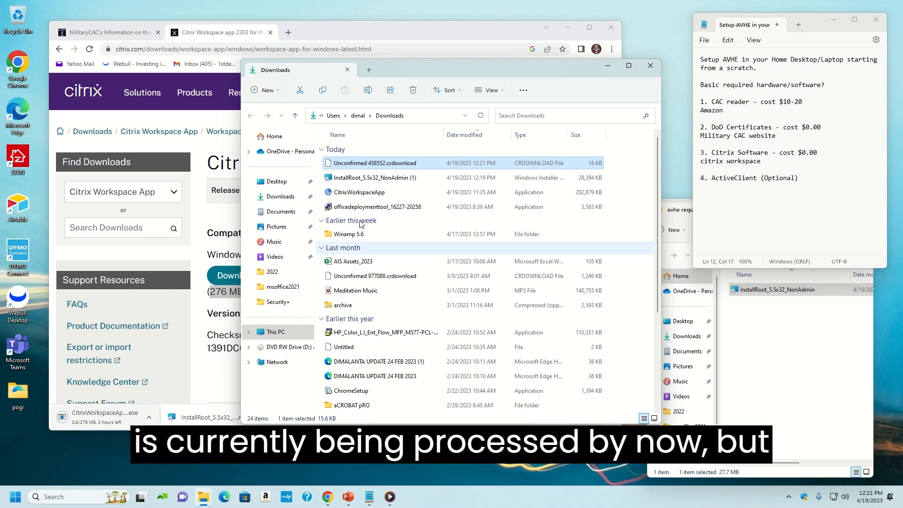
left_click(361, 193)
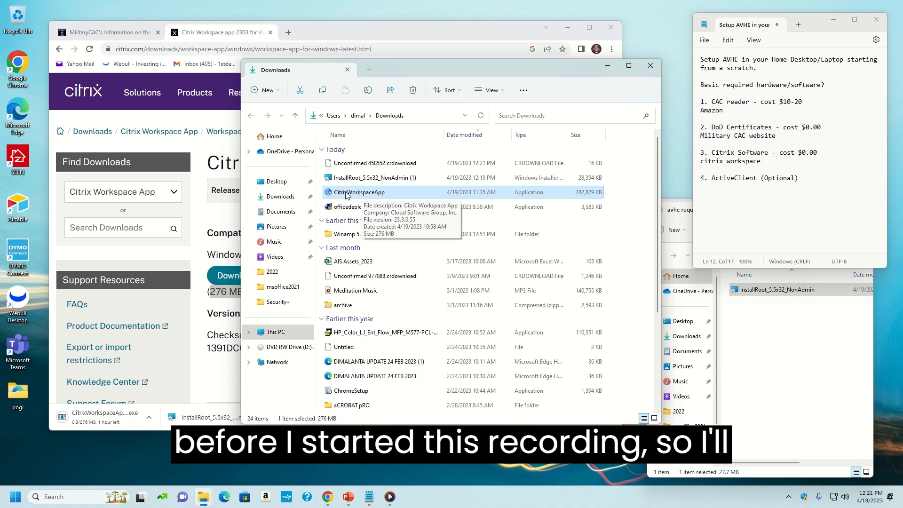
left_click_drag(338, 195, 784, 362)
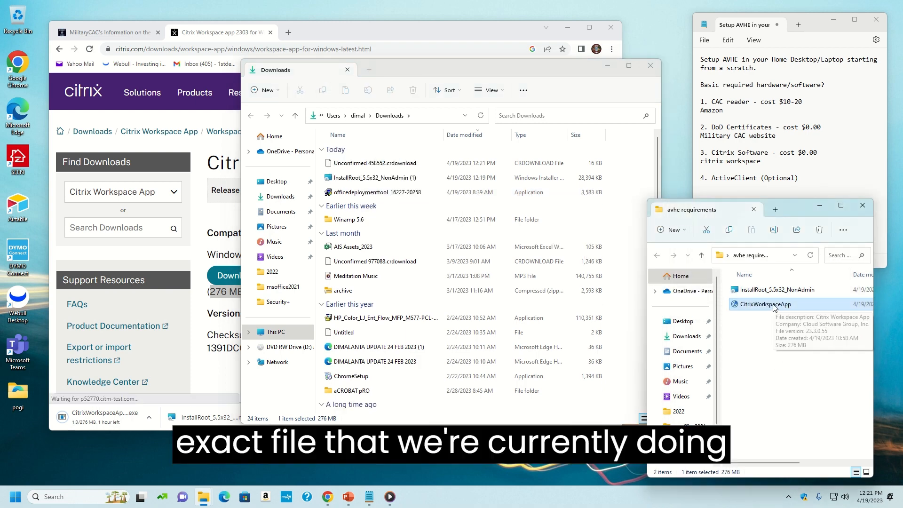
Cancel the running Citrix Workspace download and select both installers in the avhe requirements folder
left_click(397, 164)
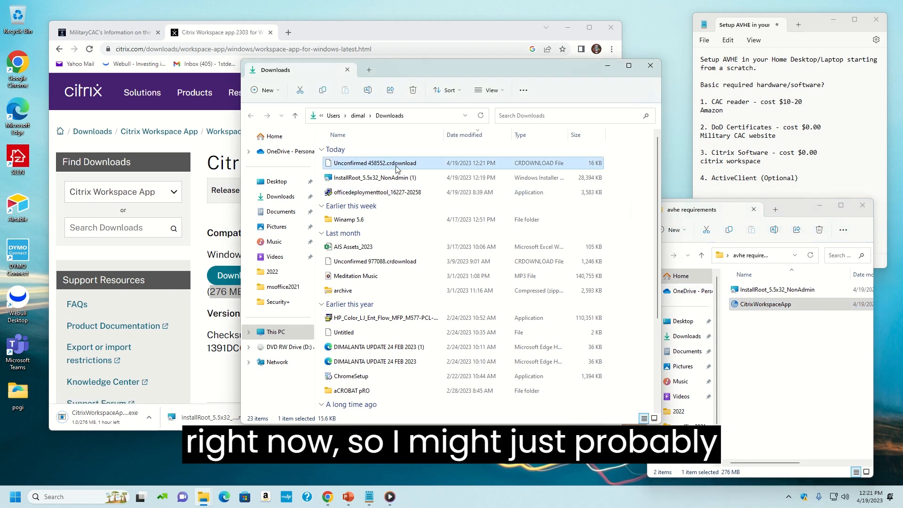
left_click(149, 416)
left_click(154, 401)
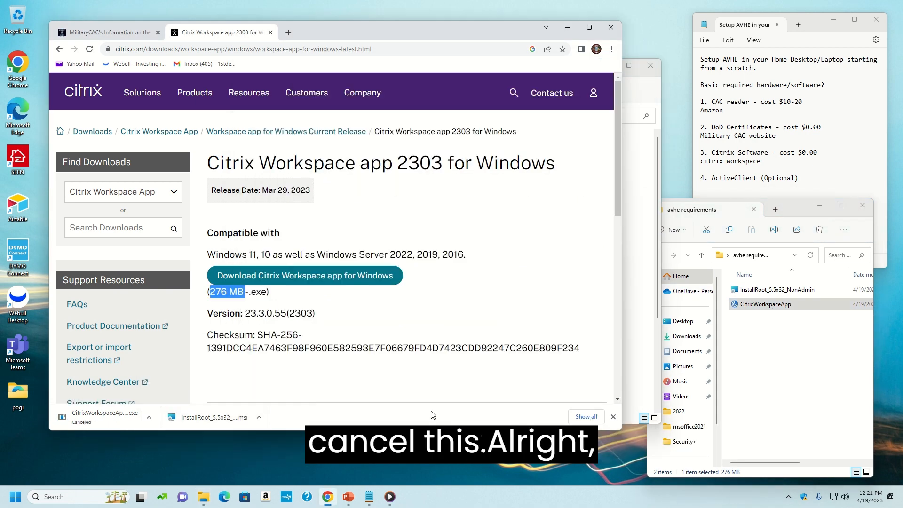
left_click(757, 353)
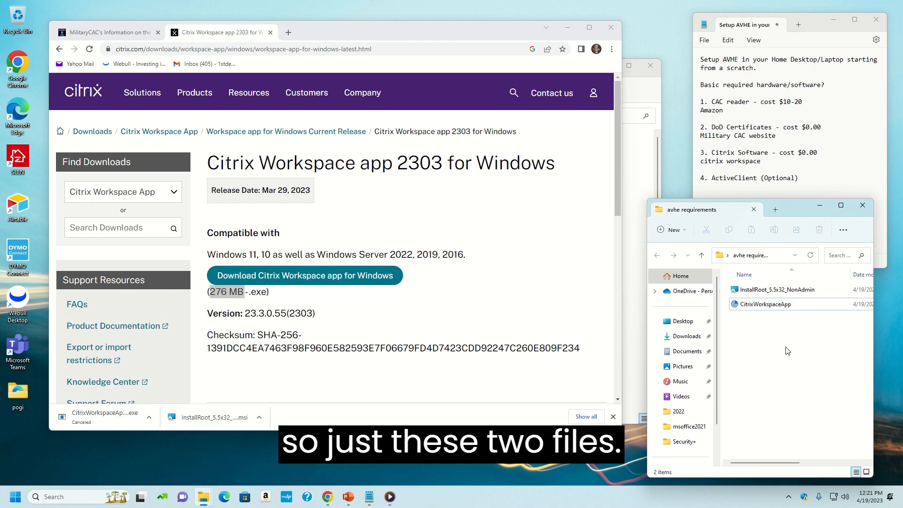
left_click_drag(787, 348, 731, 281)
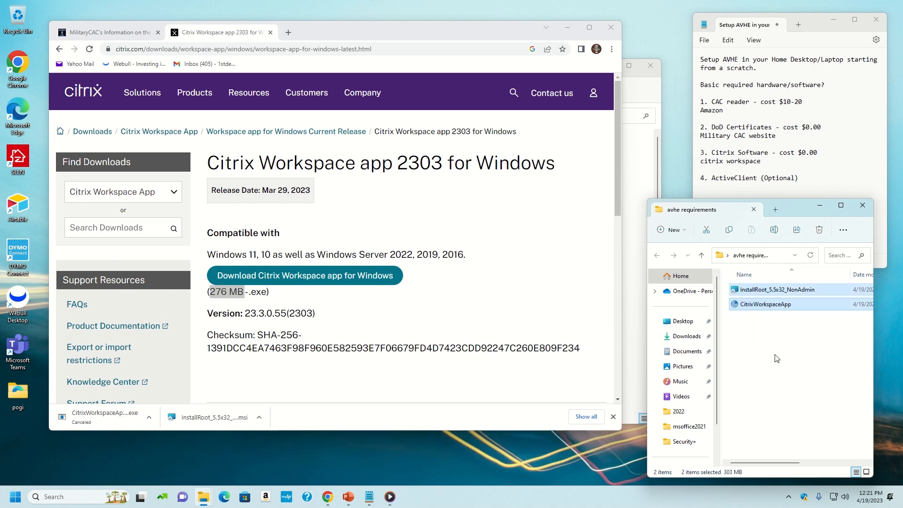
Close the browser and place the avhe requirements folder beside the Downloads window, checking its InstallRoot and Citrix Workspace installers
left_click(785, 364)
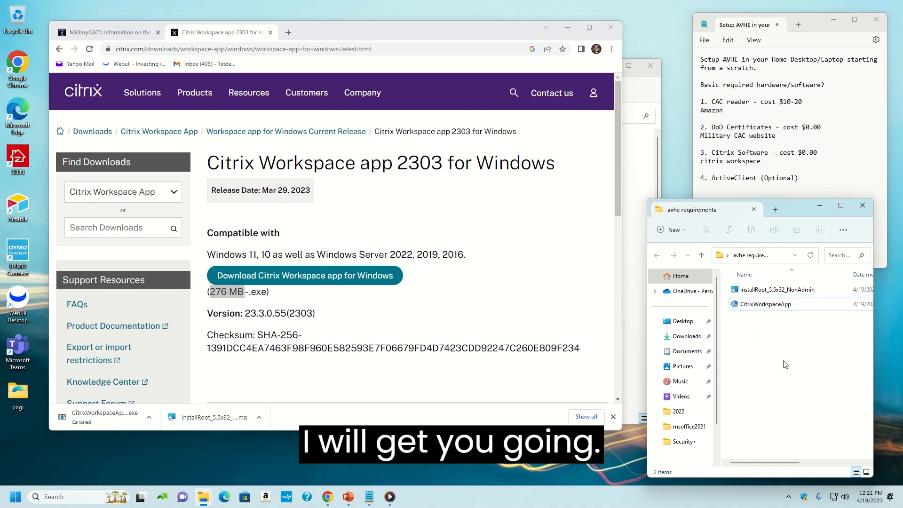
left_click(564, 301)
left_click(613, 27)
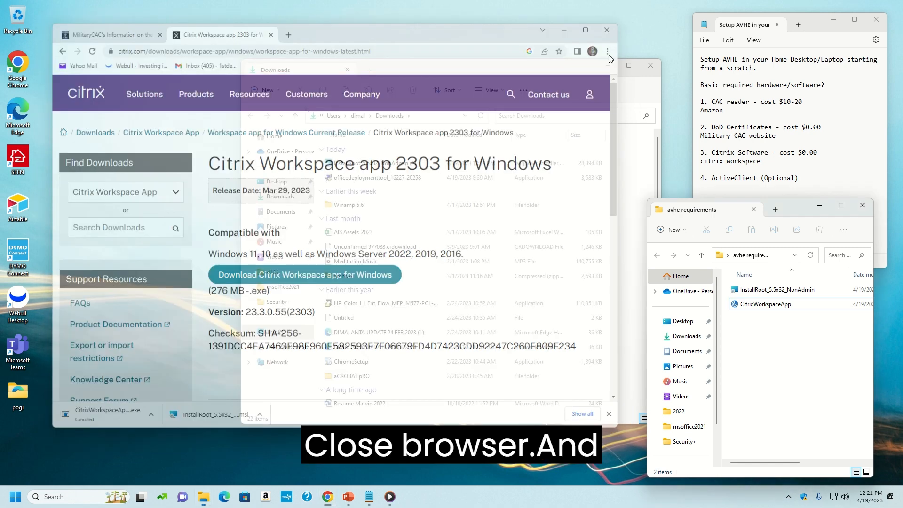
left_click_drag(534, 64, 399, 53)
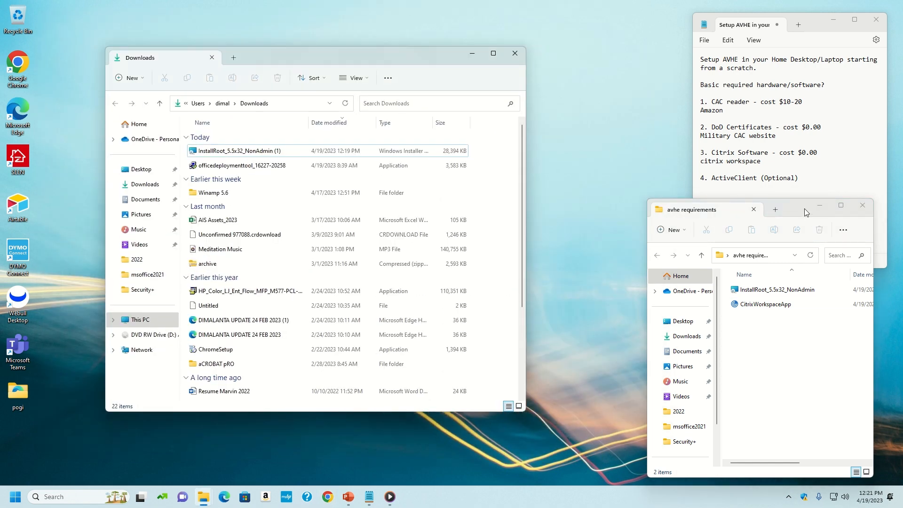
left_click_drag(804, 208, 593, 148)
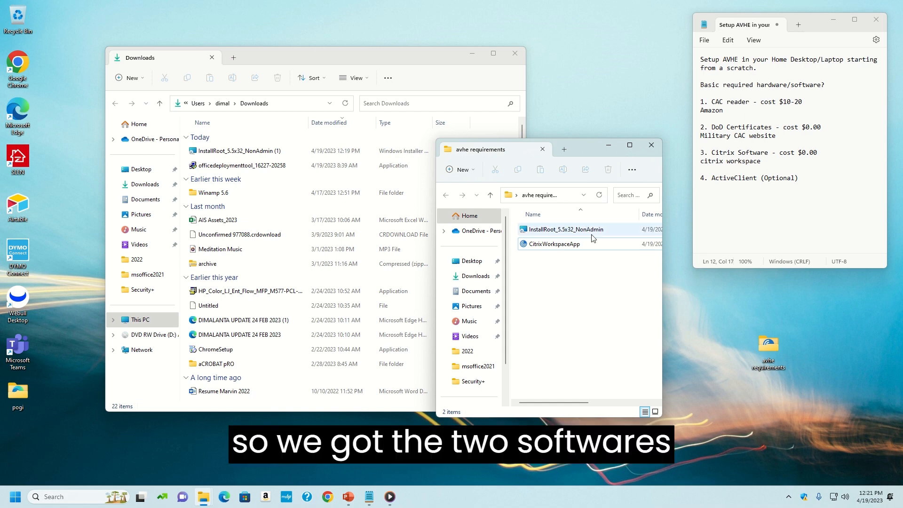
left_click_drag(581, 287, 515, 223)
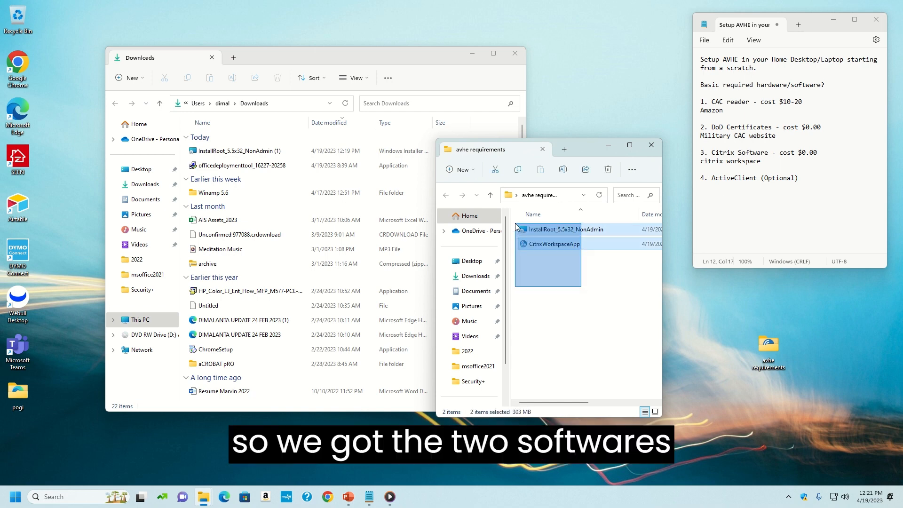
left_click(569, 297)
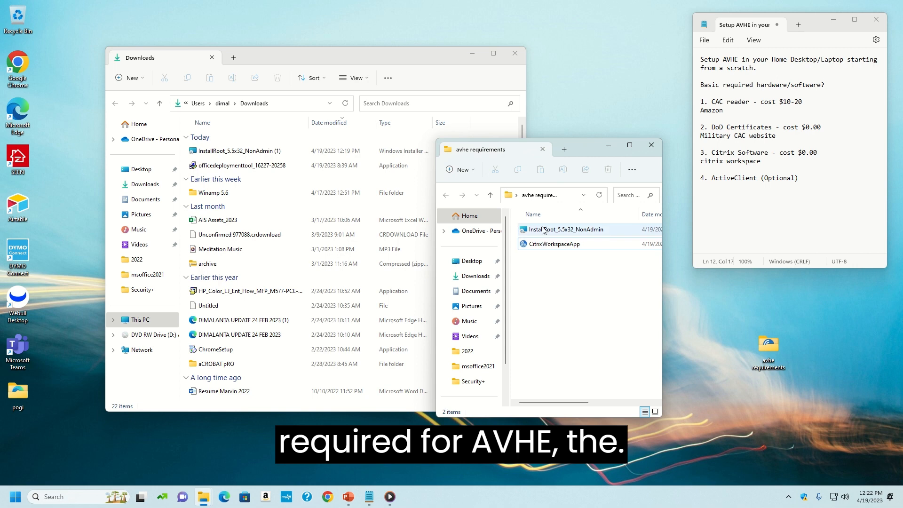
mouse_move(544, 230)
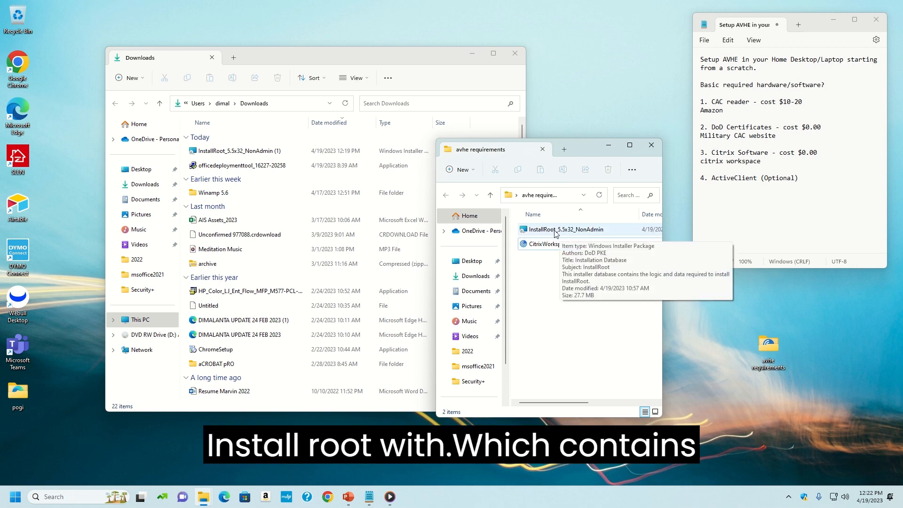
left_click(532, 245)
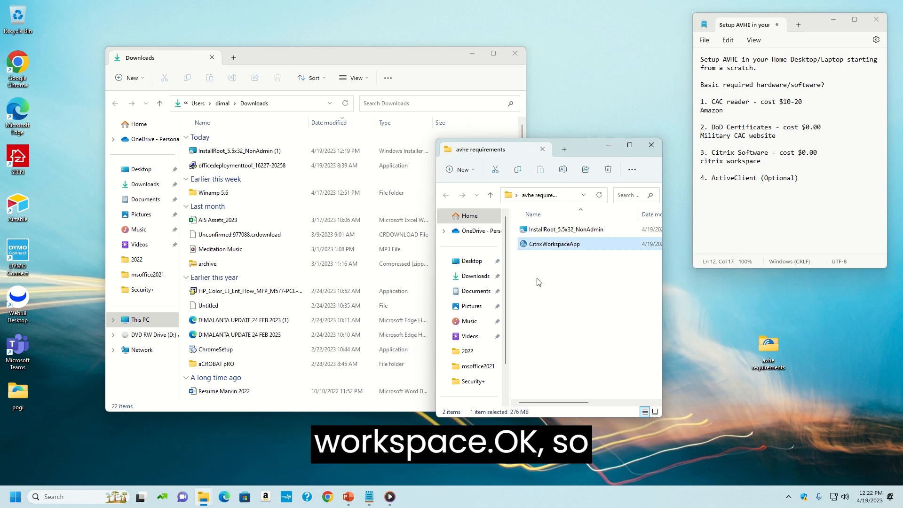
left_click(539, 283)
Run the InstallRoot_5.5x32_NonAdmin installer and install it in the default folder with the Graphical Interface and Command-Line Tool features
double_click(530, 231)
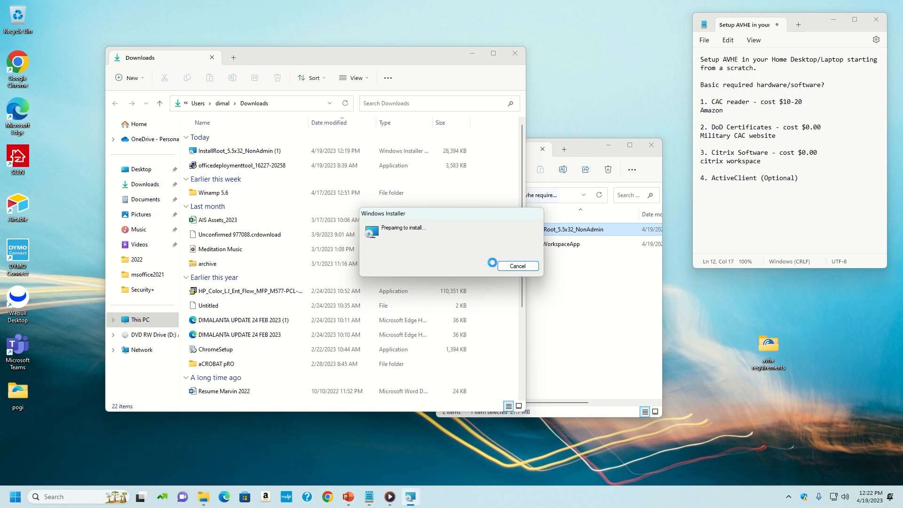
left_click(521, 53)
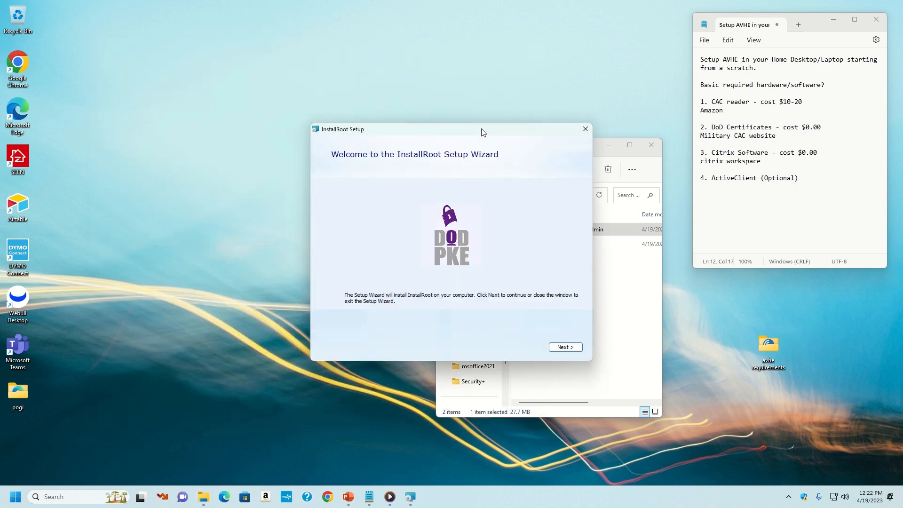
left_click_drag(479, 130, 281, 69)
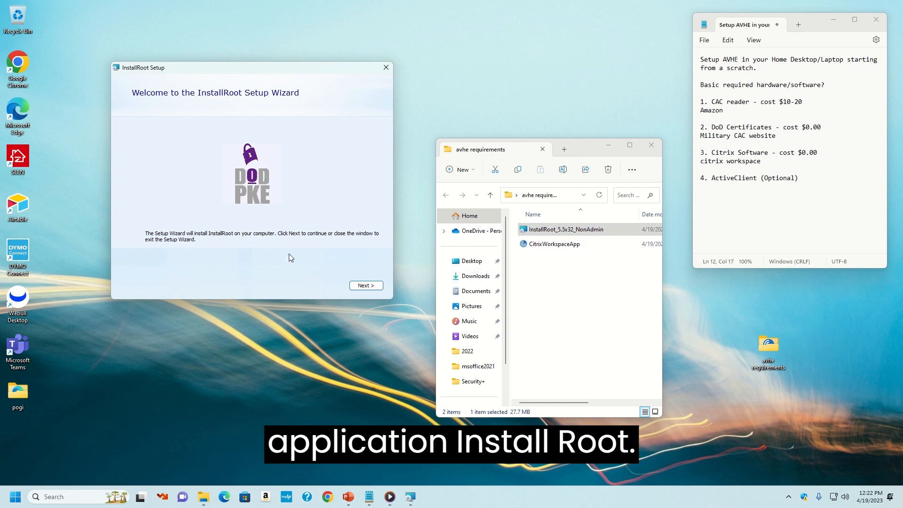
left_click(364, 285)
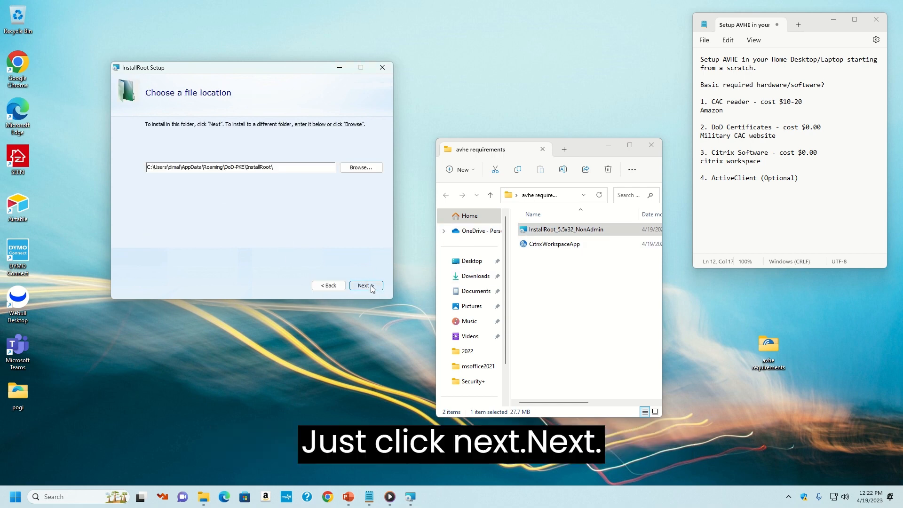
left_click(368, 288)
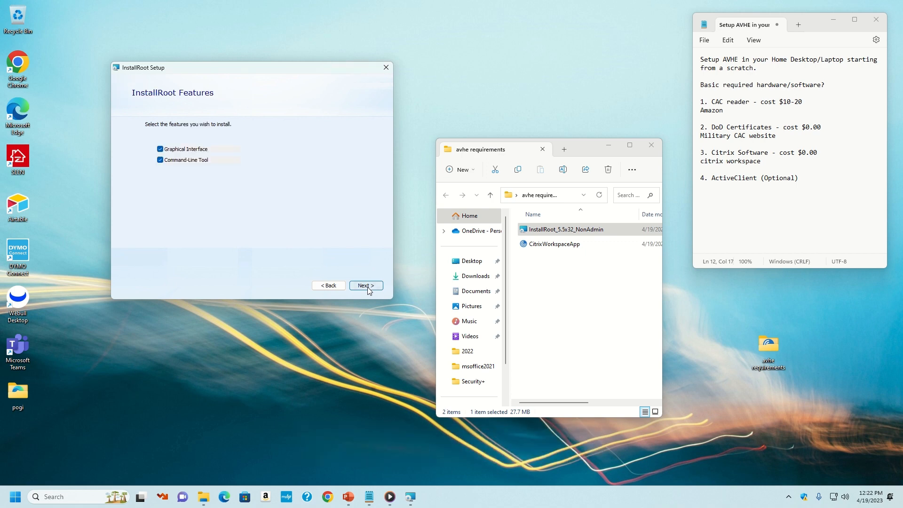
left_click(368, 287)
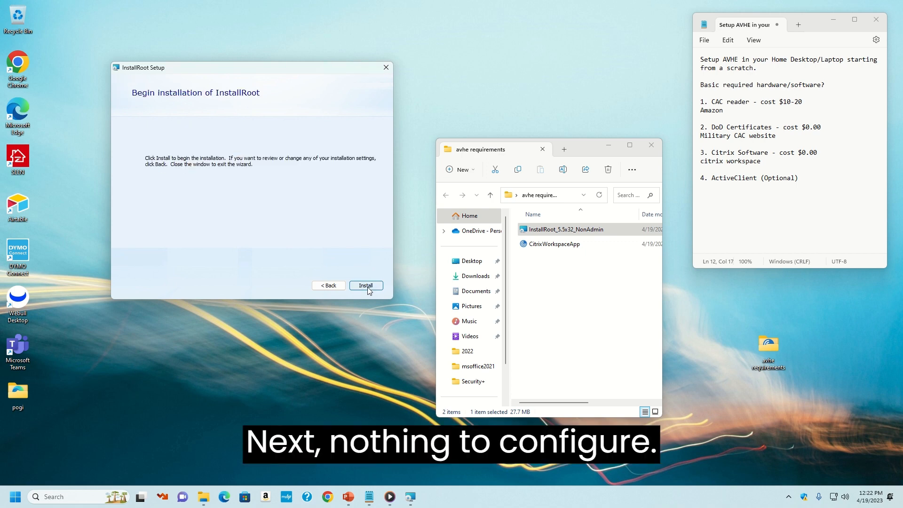
left_click(368, 287)
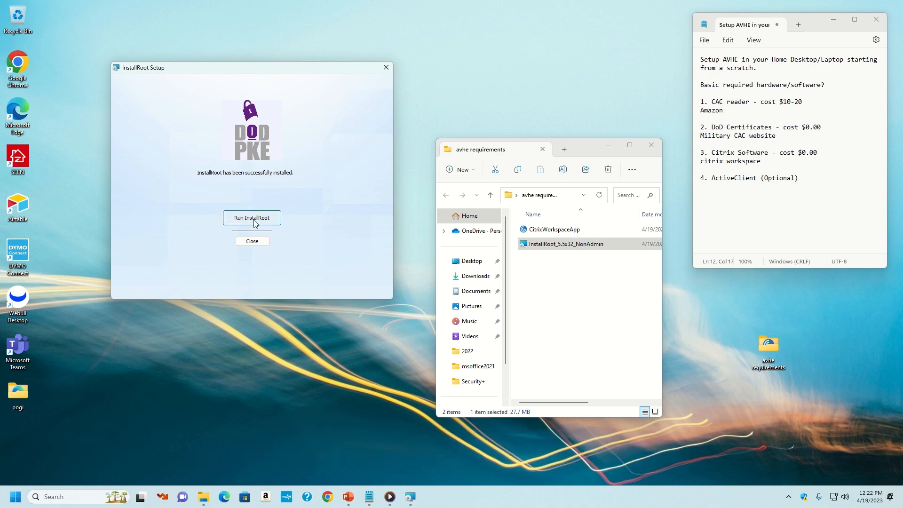
Launch InstallRoot from the finished setup and dismiss its Quick Start guide and online update notice
left_click(257, 224)
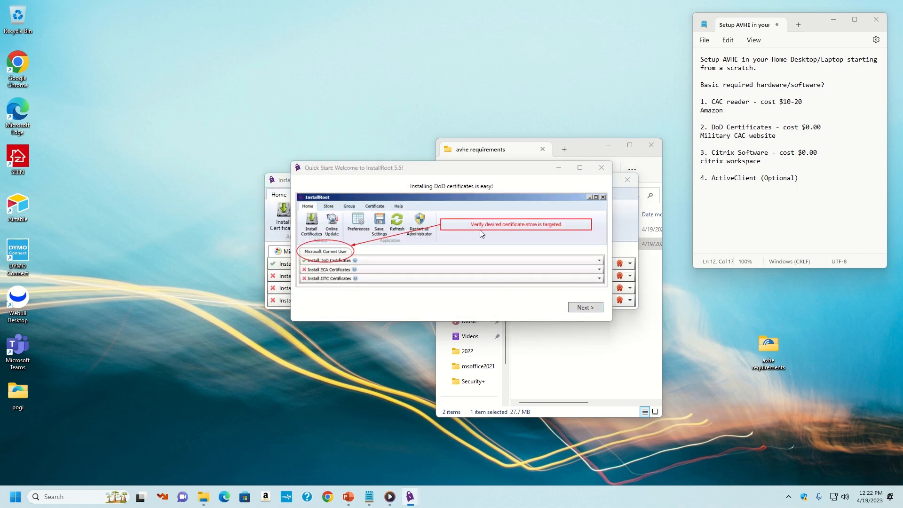
left_click_drag(522, 171, 469, 171)
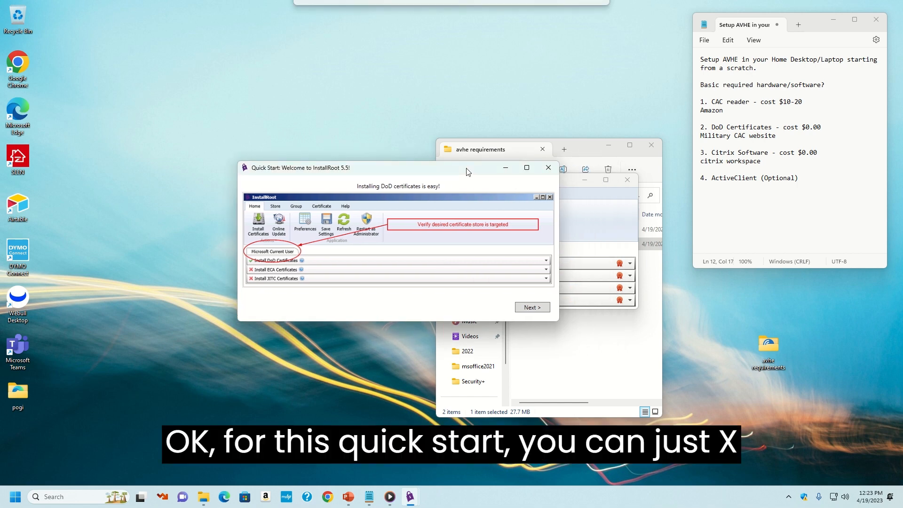
left_click(549, 170)
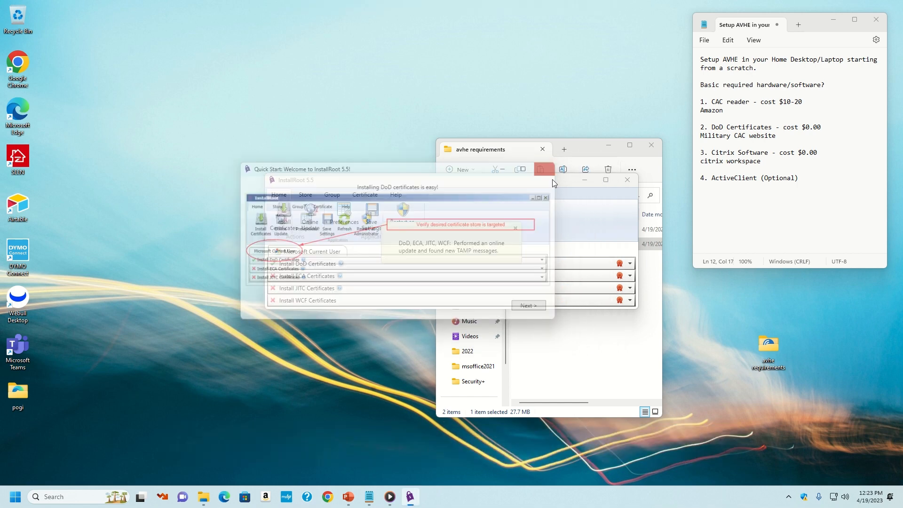
left_click(516, 229)
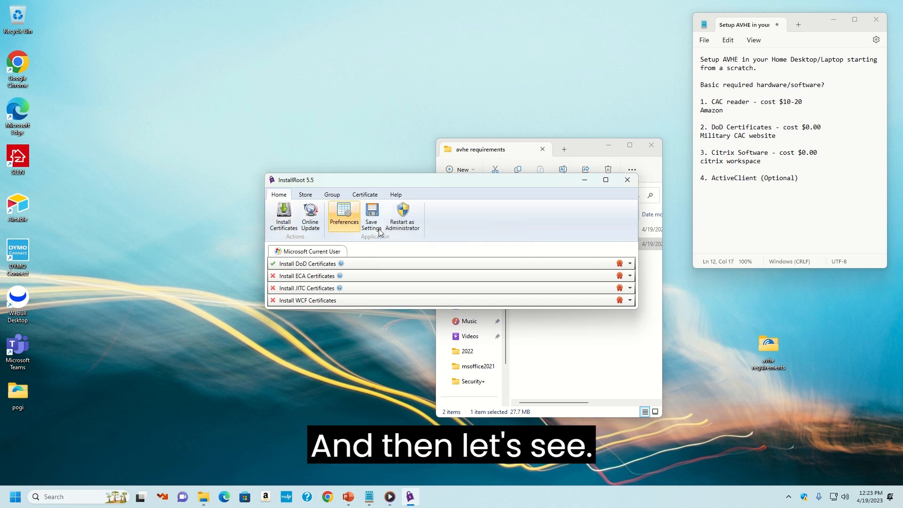
Review the DoD certificate list and install the DoD certificates for Microsoft Current User, accepting each root certificate warning
left_click(630, 263)
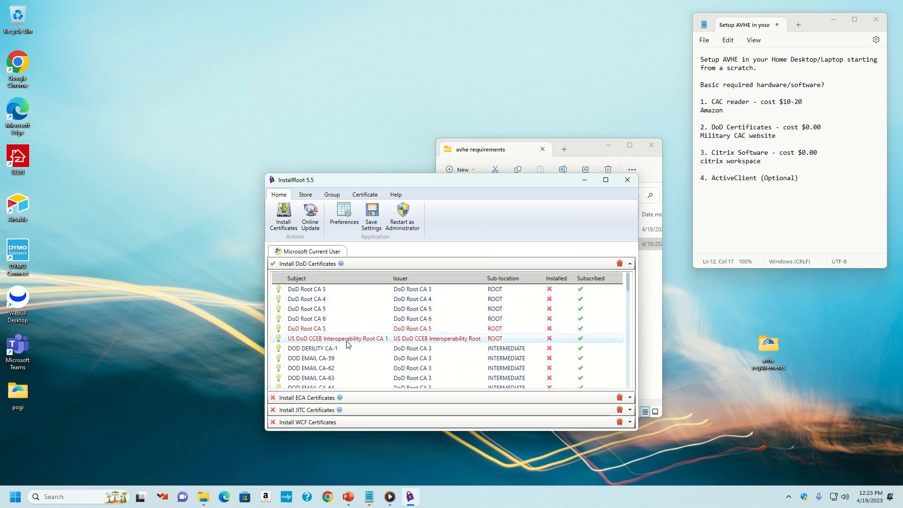
scroll(355, 358, "down", 5)
scroll(356, 359, "up", 5)
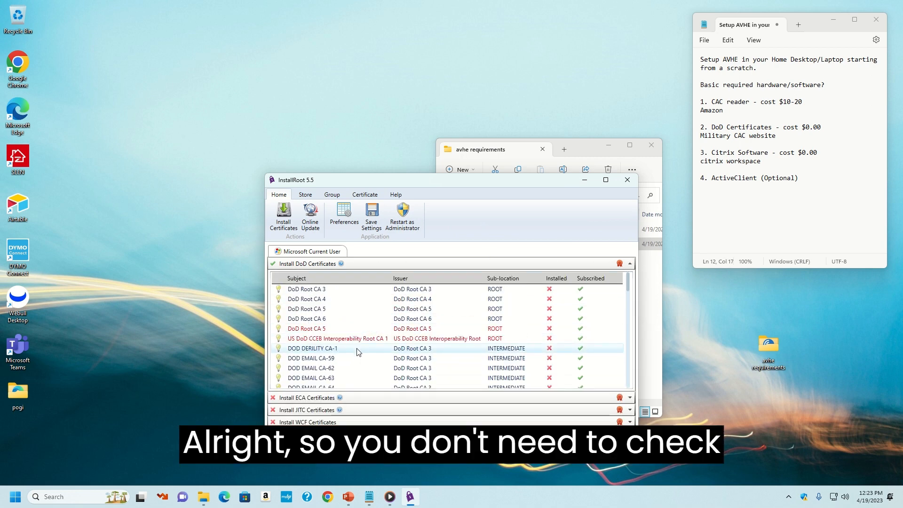
left_click(630, 264)
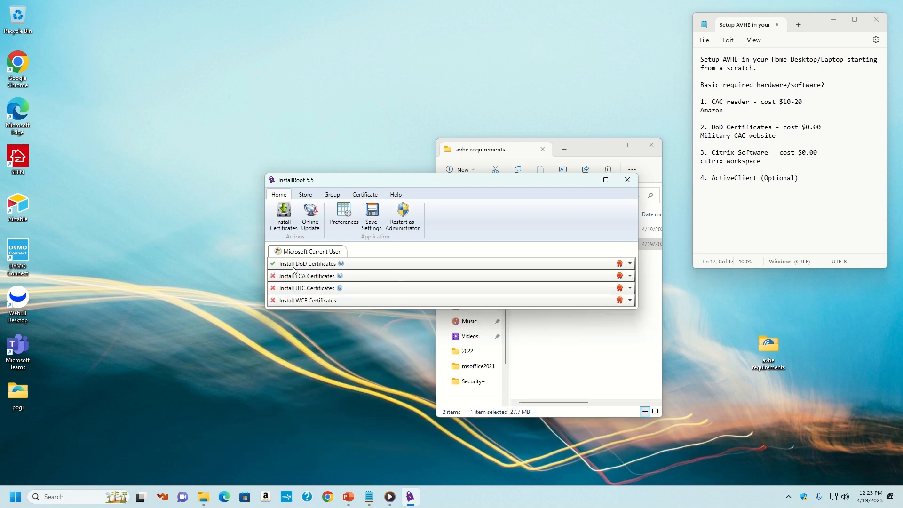
left_click(284, 217)
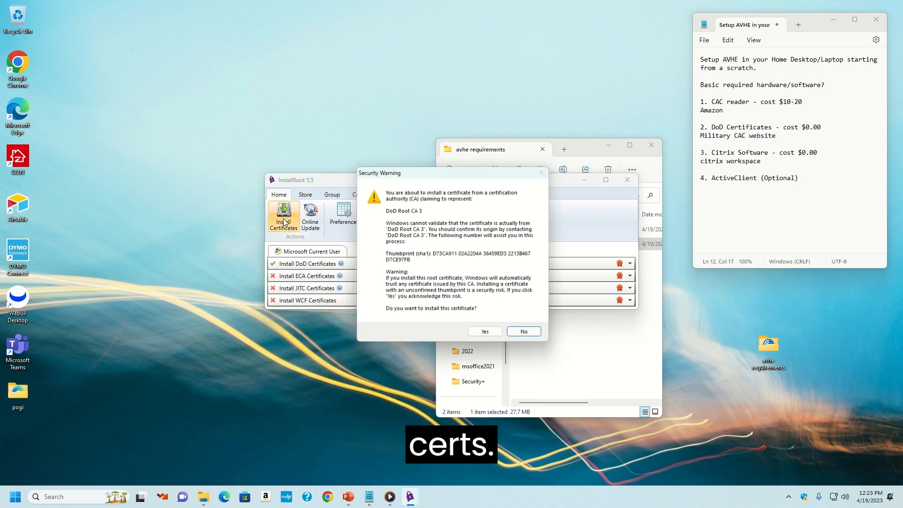
left_click(487, 332)
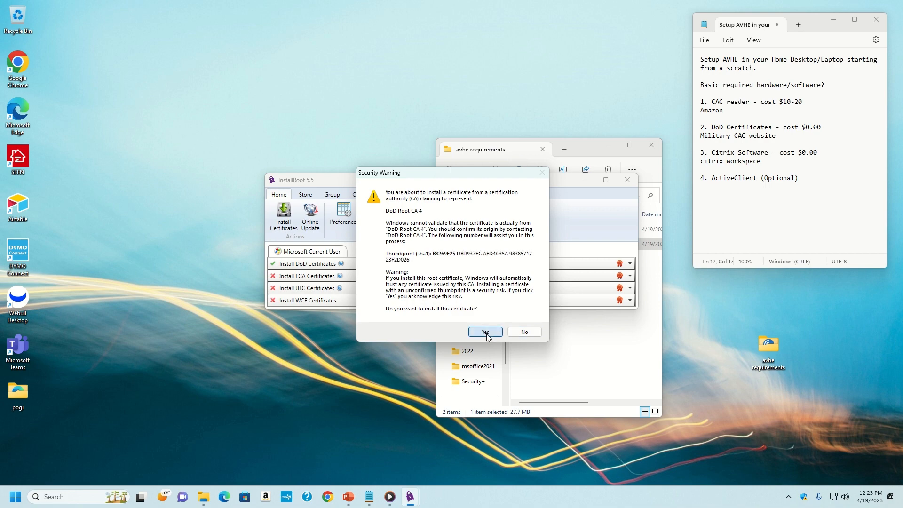
left_click(487, 332)
left_click(483, 332)
left_click(483, 332)
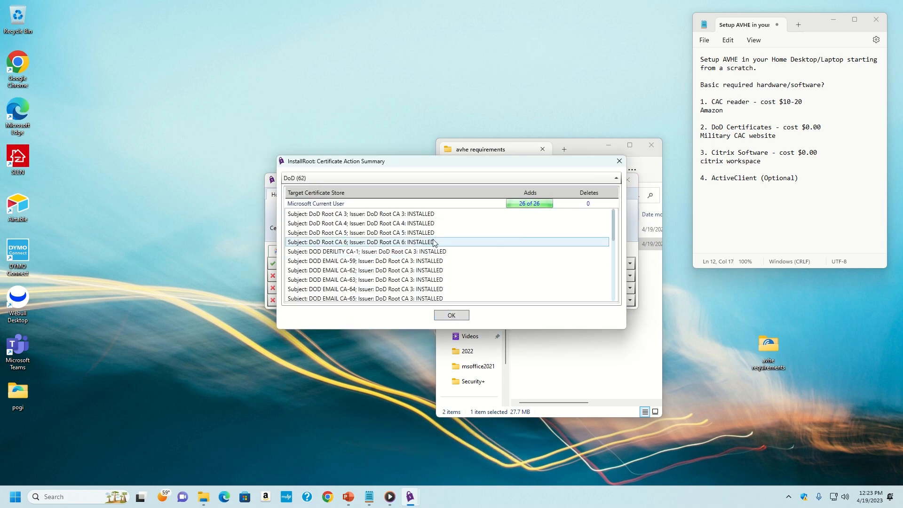
scroll(612, 230, "down", 5)
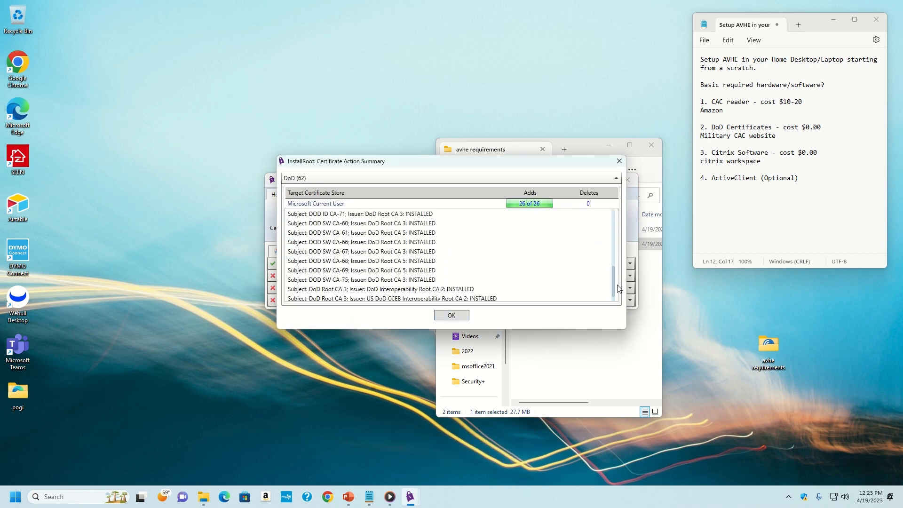
left_click(451, 316)
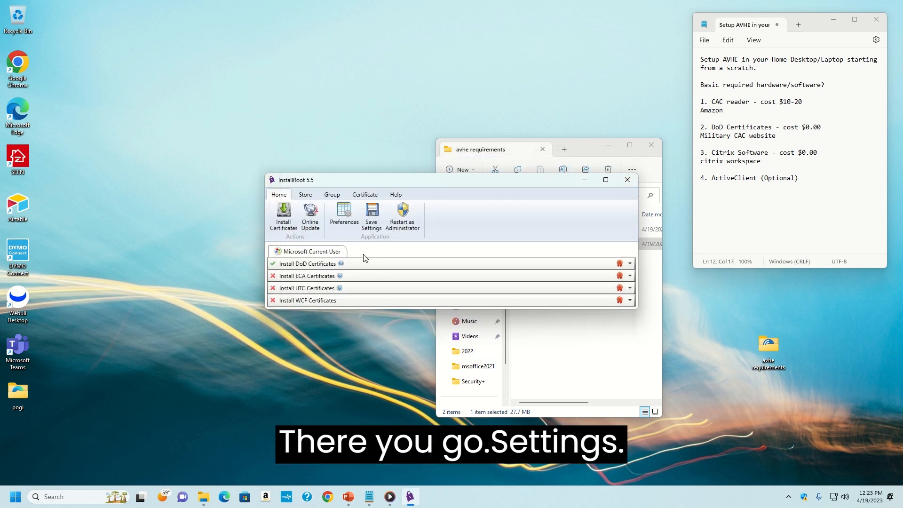
Save the InstallRoot settings and restart InstallRoot as administrator, approving the elevation
left_click(372, 217)
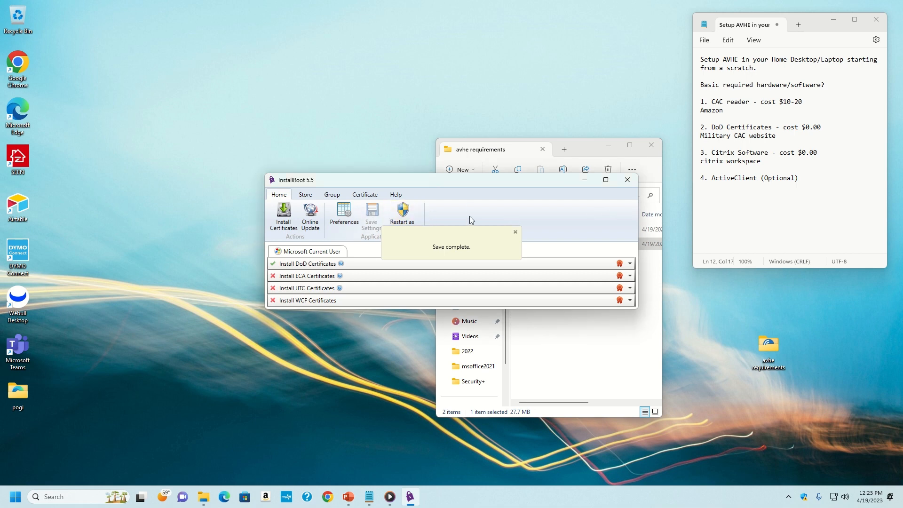
left_click(515, 232)
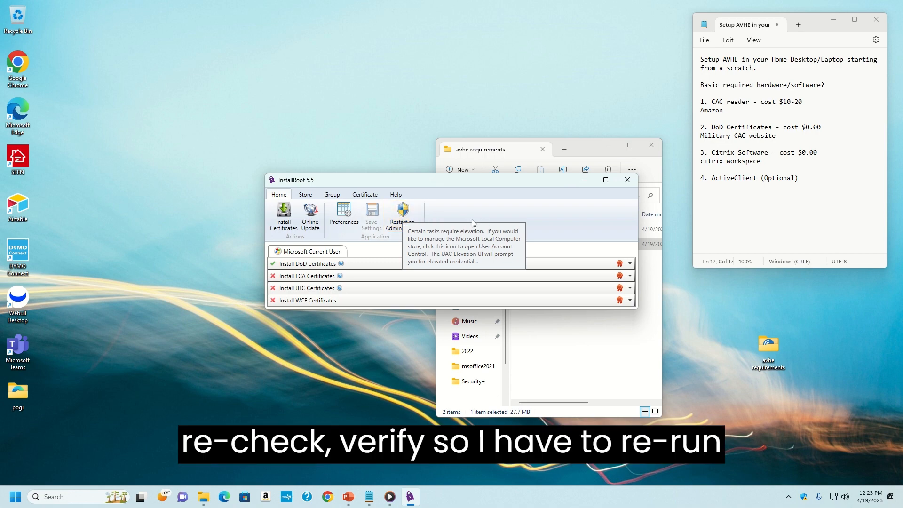
left_click(405, 217)
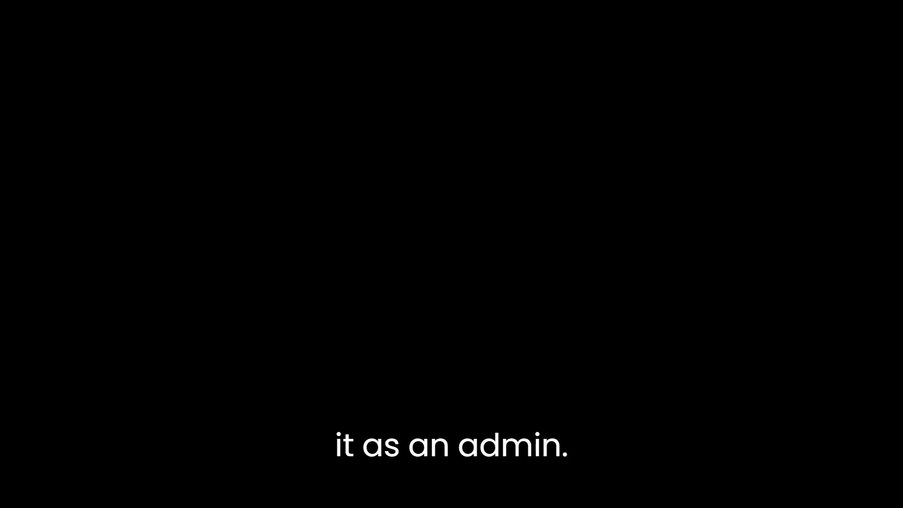
left_click(417, 326)
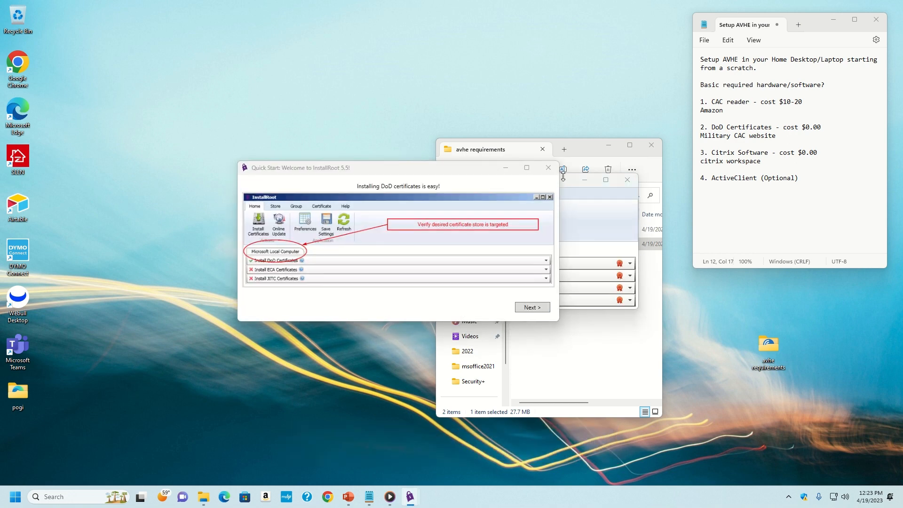
Go through the Quick Start guide to its end and run an online update for the Microsoft Local Computer store
left_click(536, 313)
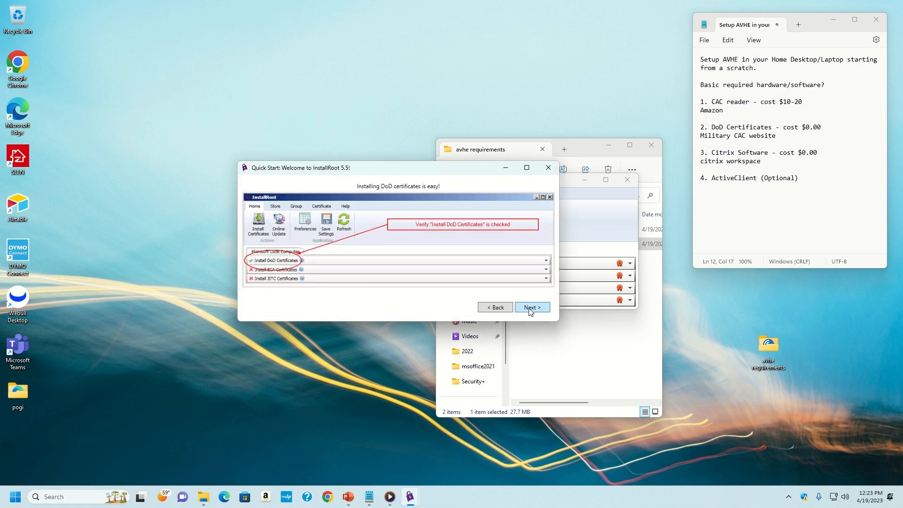
left_click(534, 309)
left_click(534, 310)
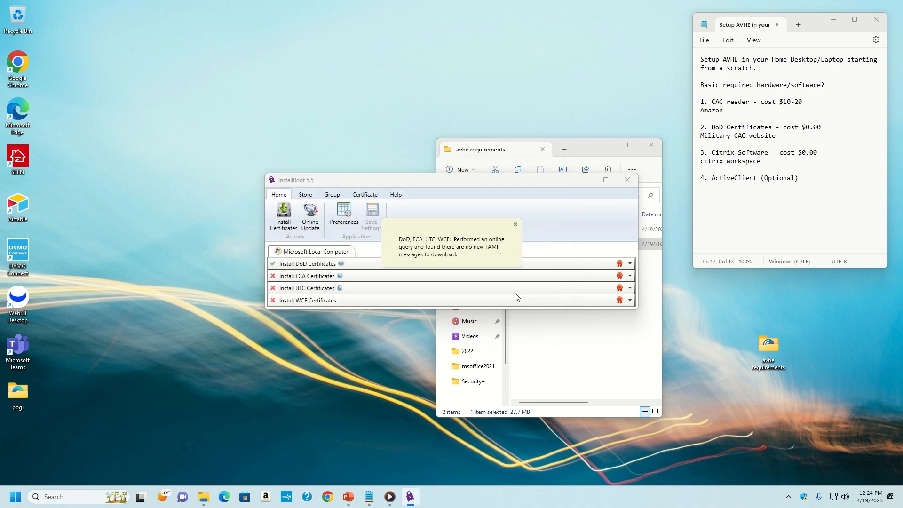
left_click(516, 225)
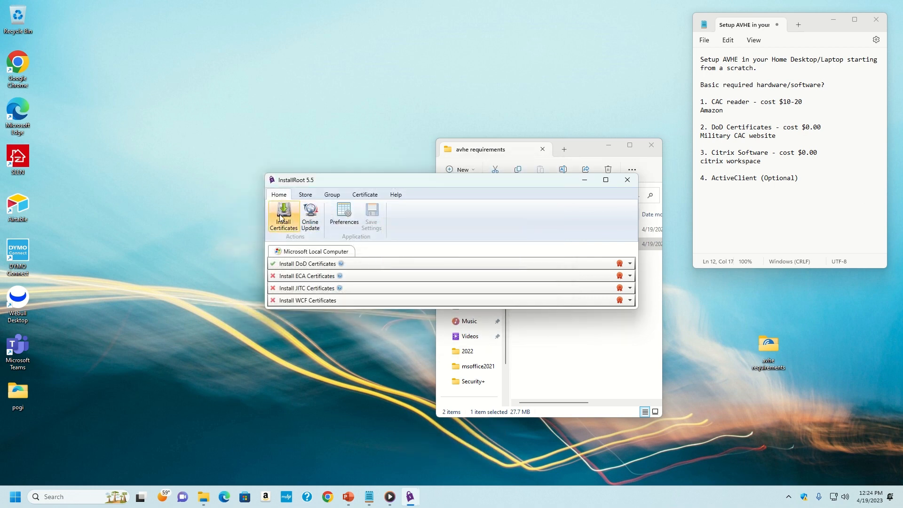
left_click(308, 216)
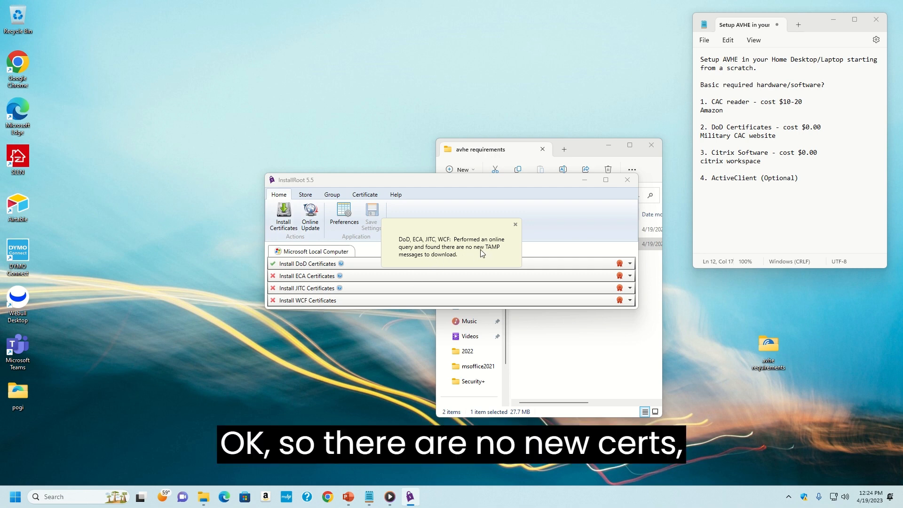
Dismiss the online update notice, close InstallRoot, and reposition the avhe requirements folder window
left_click(516, 225)
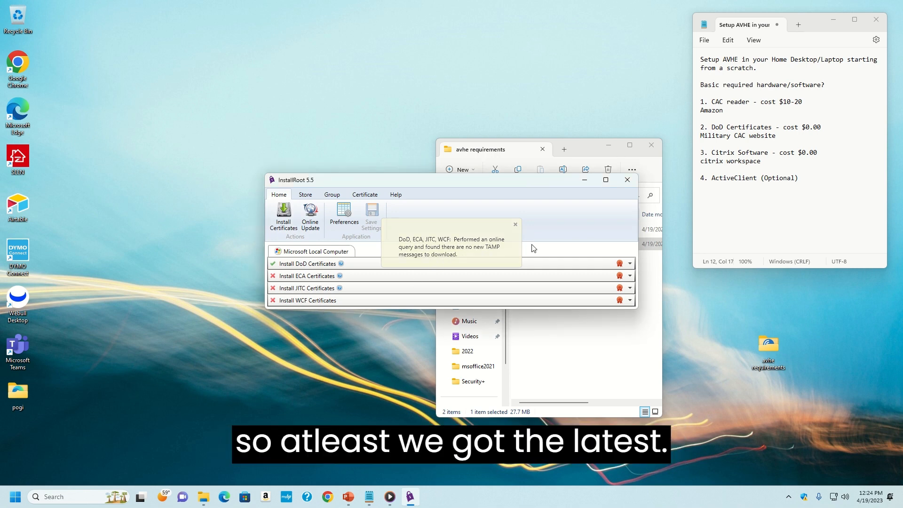
left_click(627, 179)
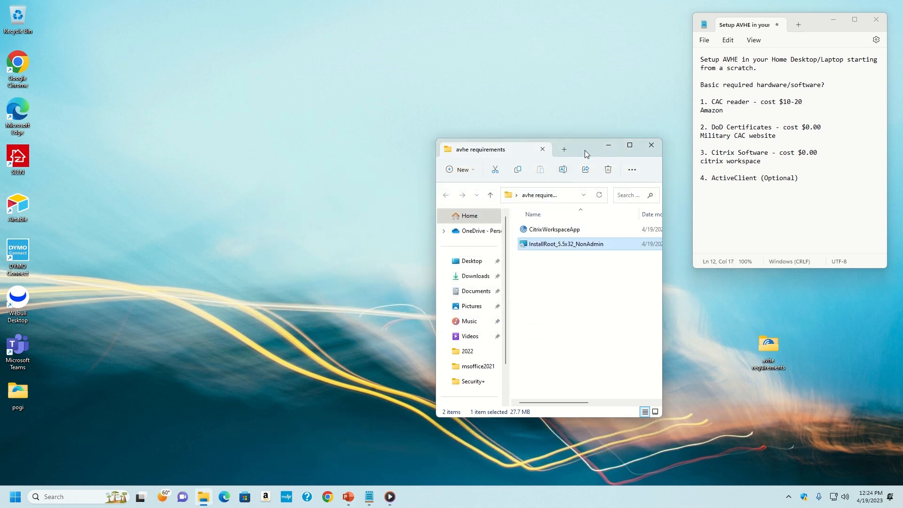
left_click_drag(585, 151, 514, 80)
left_click(503, 254)
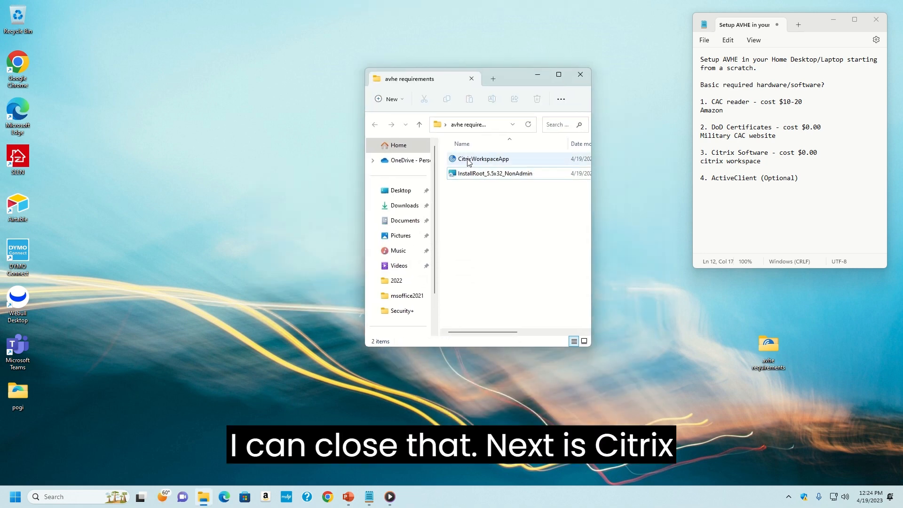
Start the Citrix Workspace setup from CitrixWorkspaceApp and accept its license agreement
double_click(468, 160)
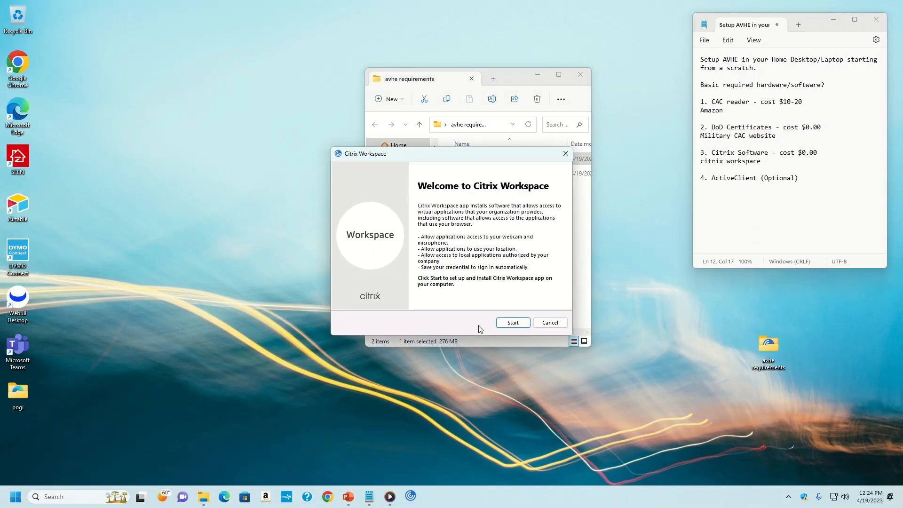
left_click(523, 322)
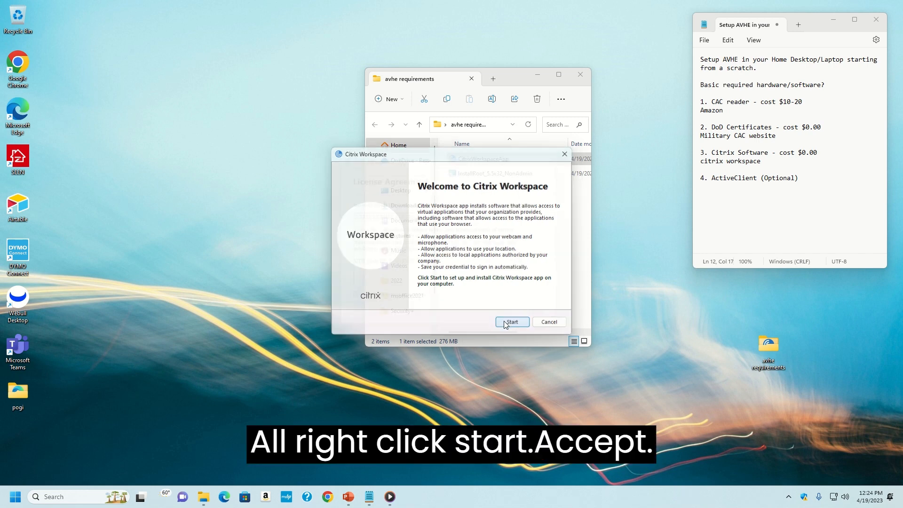
left_click(385, 303)
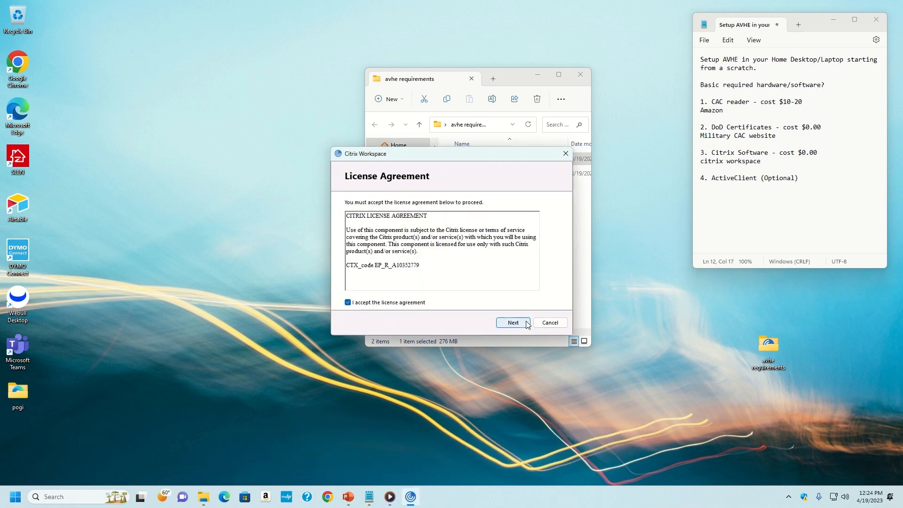
left_click(526, 322)
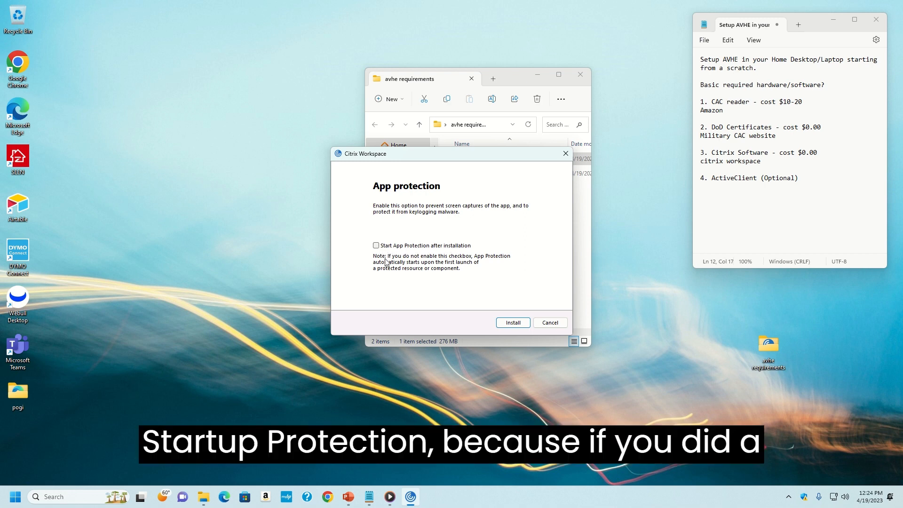
Install Citrix Workspace without starting App Protection after installation, and finish the setup without adding an account
left_click(376, 246)
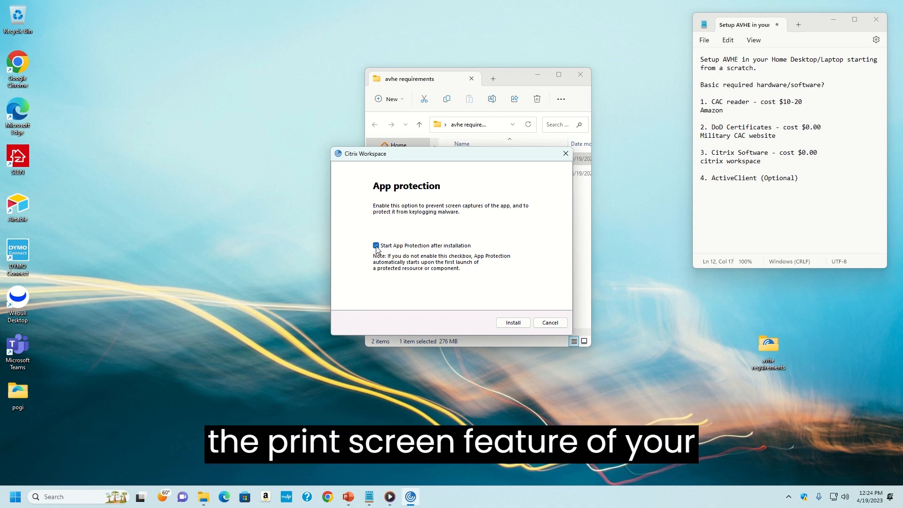
left_click(377, 246)
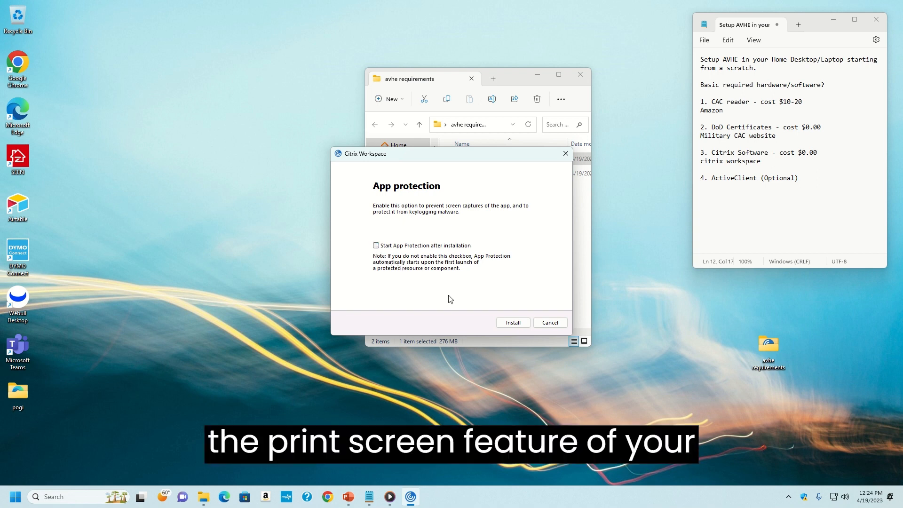
left_click(513, 322)
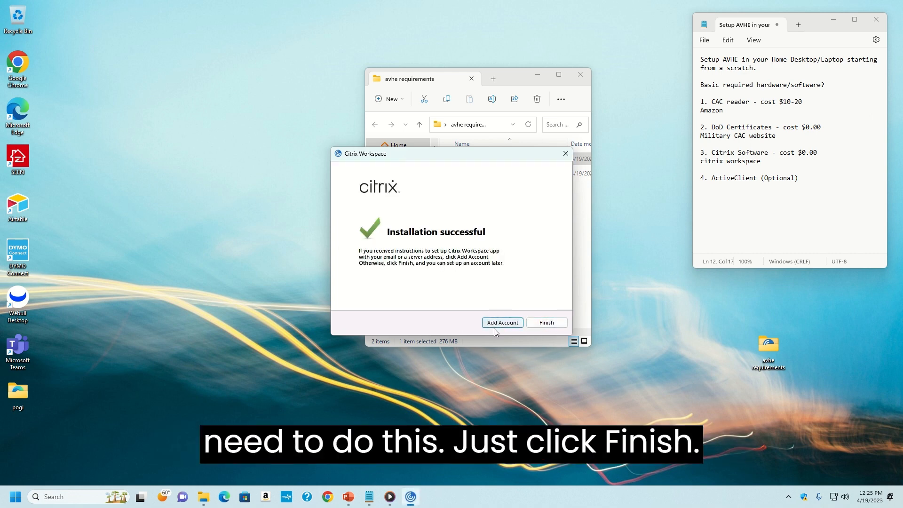
left_click(551, 325)
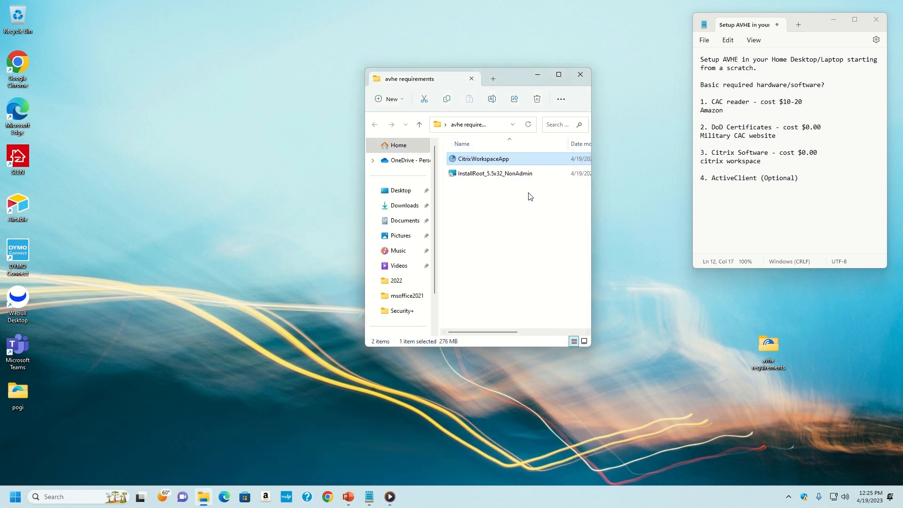
Close the avhe requirements folder window to return to the desktop and setup notes
left_click(524, 225)
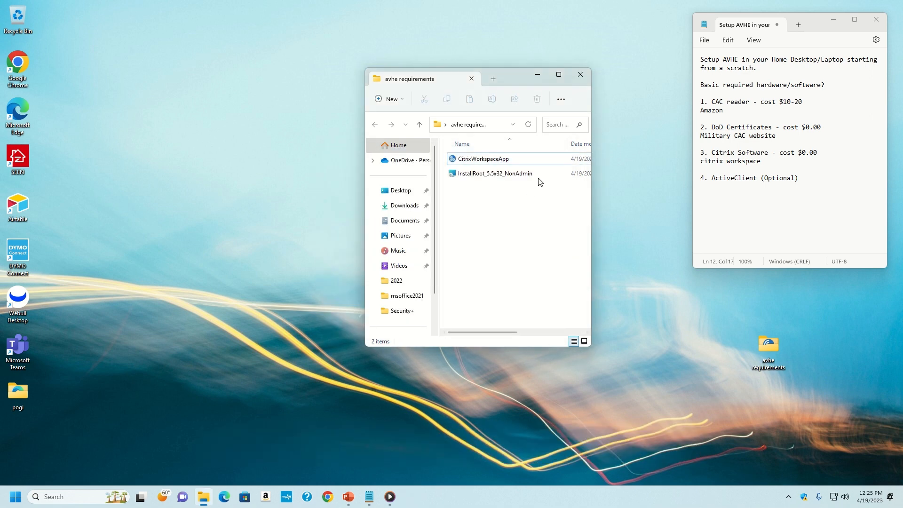
left_click(581, 75)
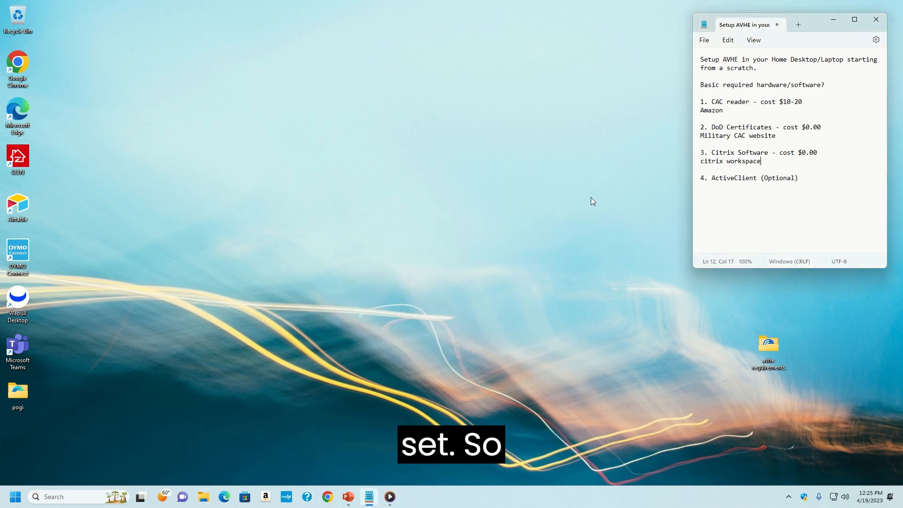
left_click(756, 211)
left_click(493, 255)
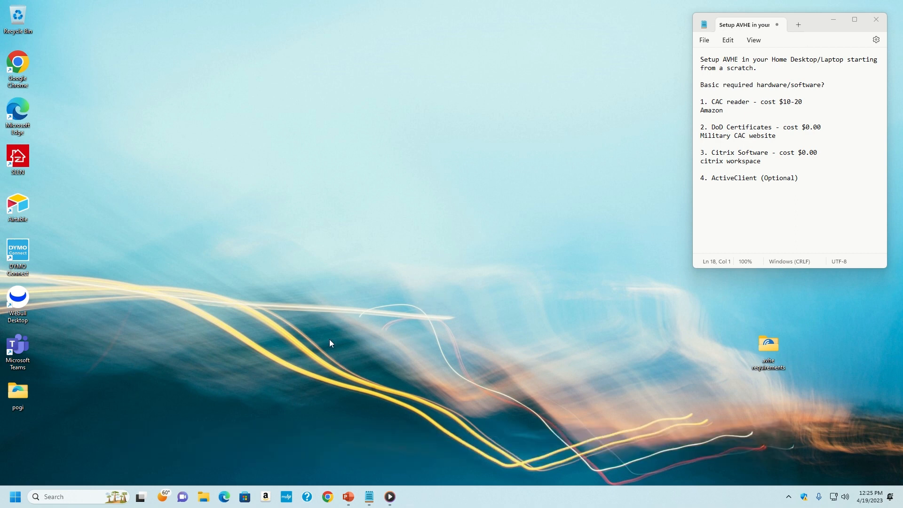
Switch to Google Chrome and open the website avhe.health.mil
left_click(328, 496)
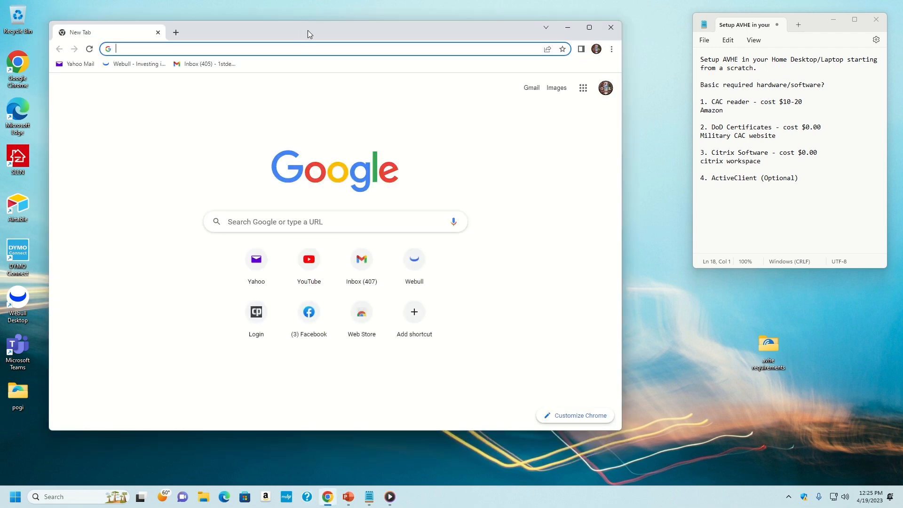
left_click_drag(307, 30, 341, 31)
left_click(309, 50)
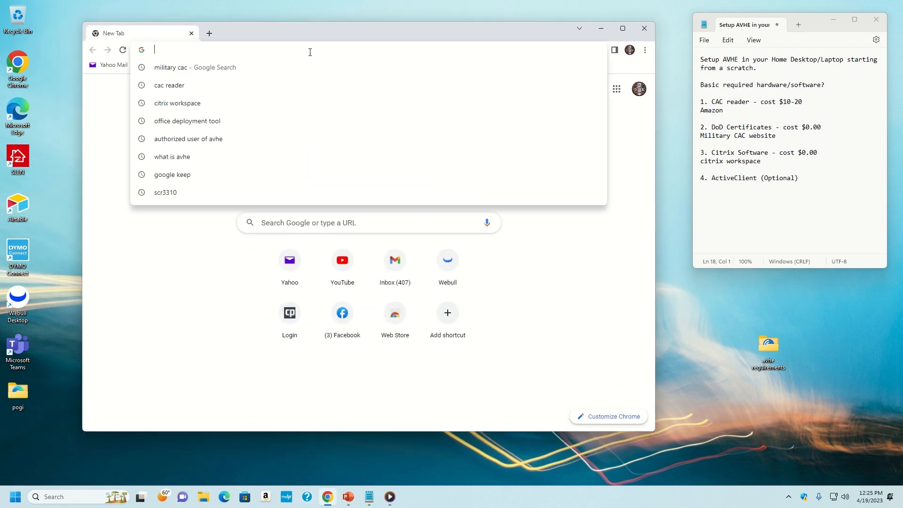
type("avhe.hea")
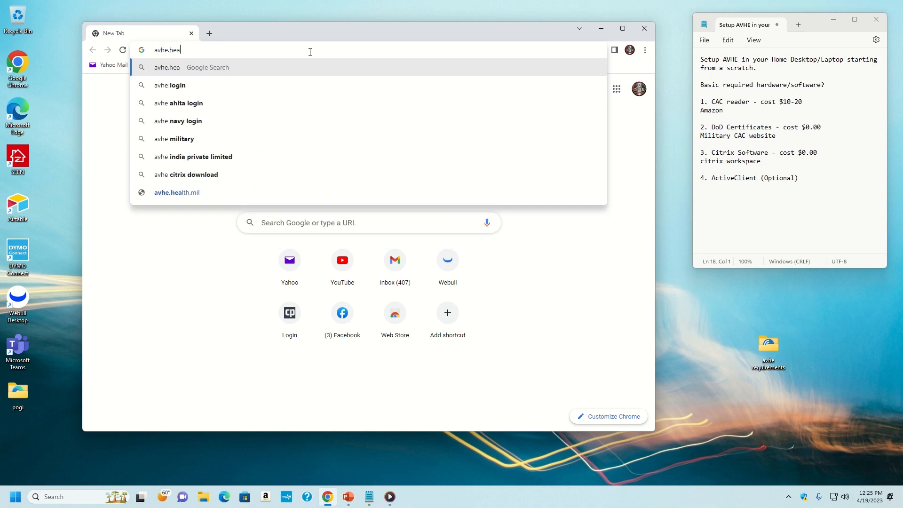
type("lth")
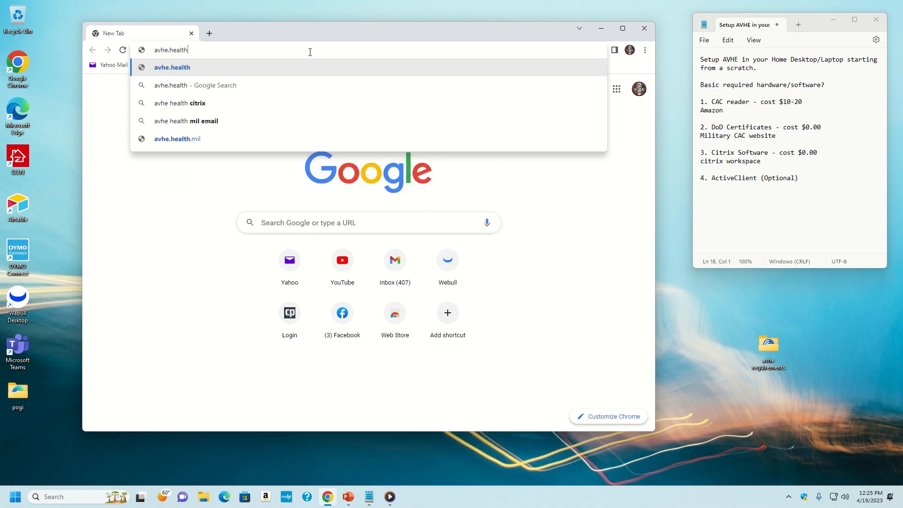
type(".mil")
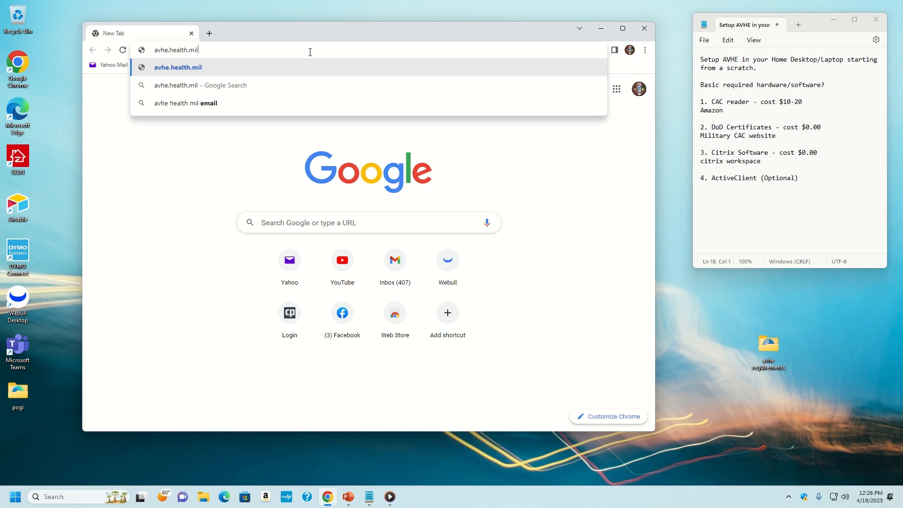
key("Return")
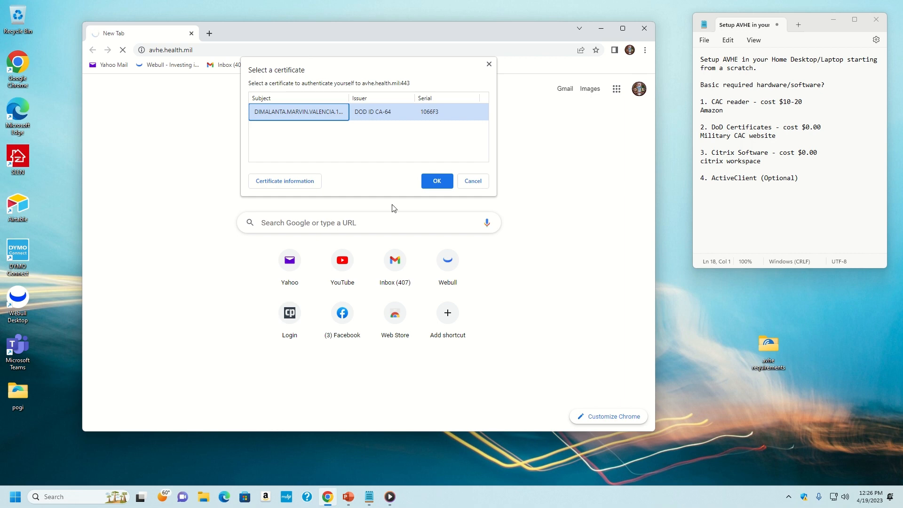
Authenticate to avhe.health.mil with the DOD ID CA-64 certificate and enter the smart card PIN
left_click(427, 179)
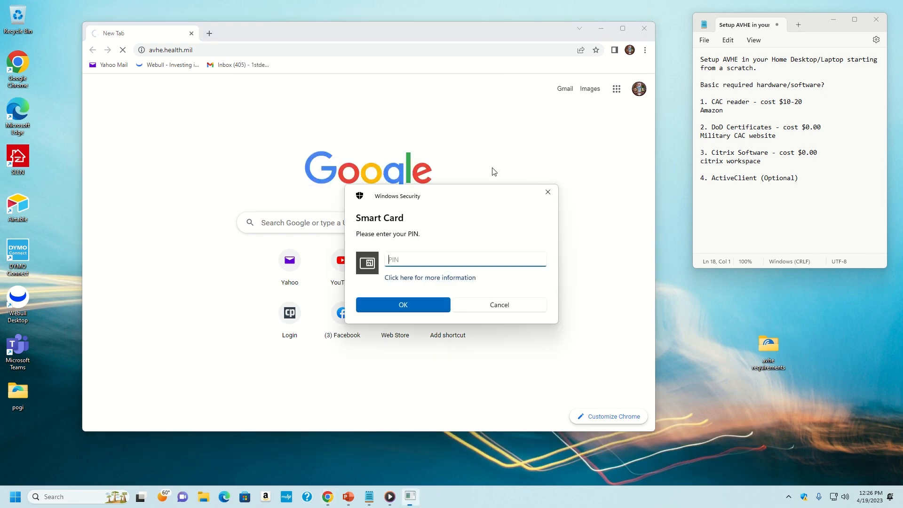
type("********")
key("Return")
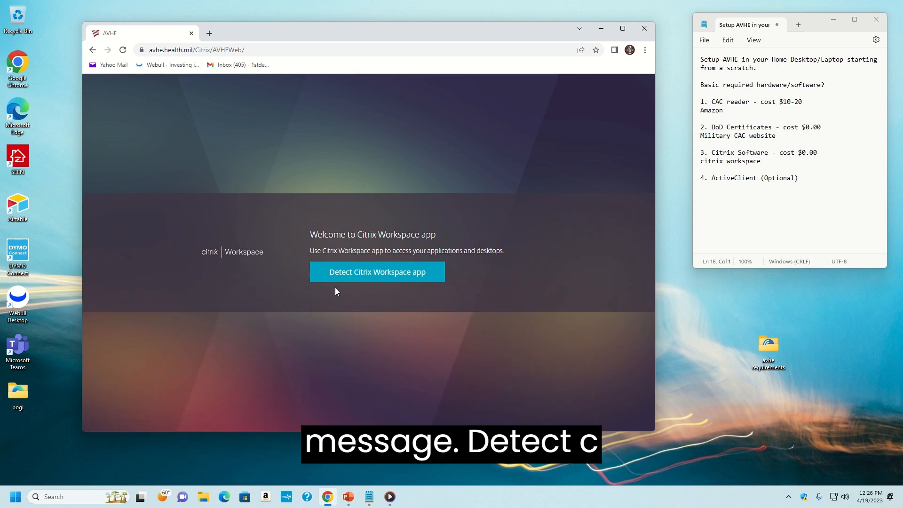
Detect the Citrix Workspace app, always allow avhe.health.mil to open the Citrix Workspace Launcher, and confirm the app is already installed
left_click(358, 277)
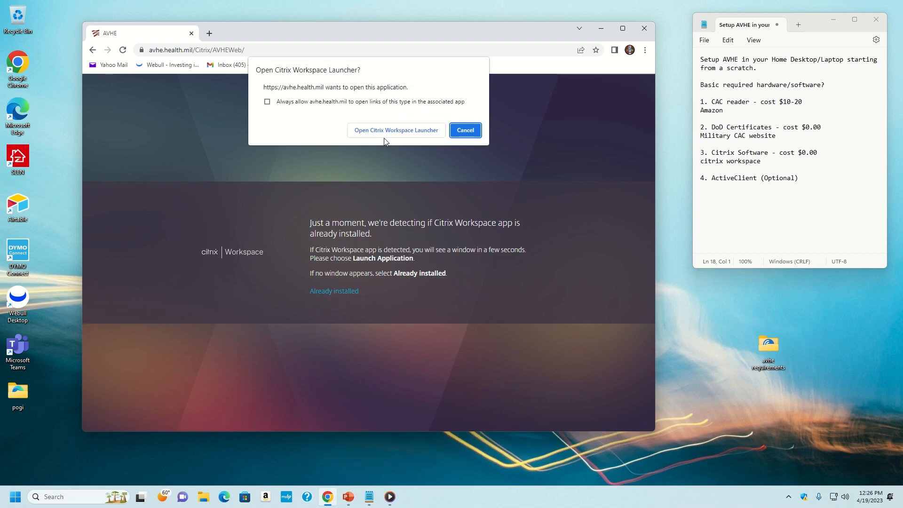
left_click(267, 101)
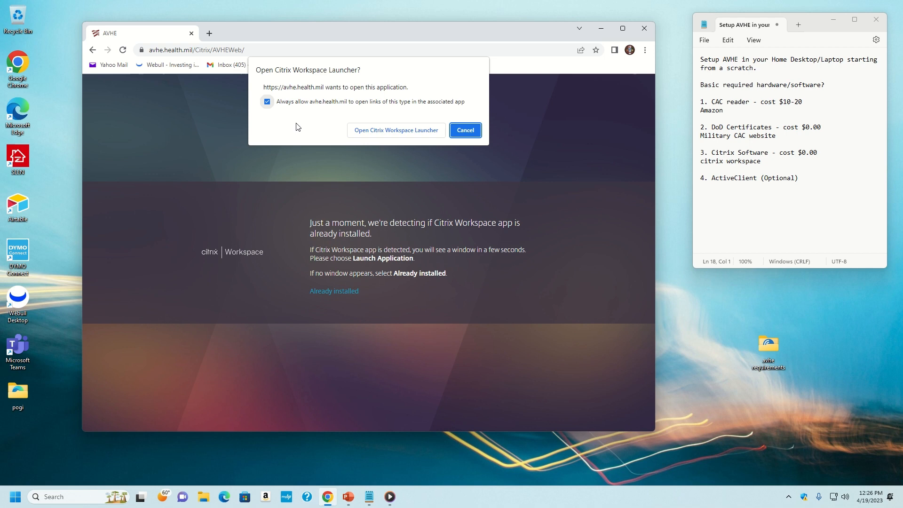
left_click(370, 134)
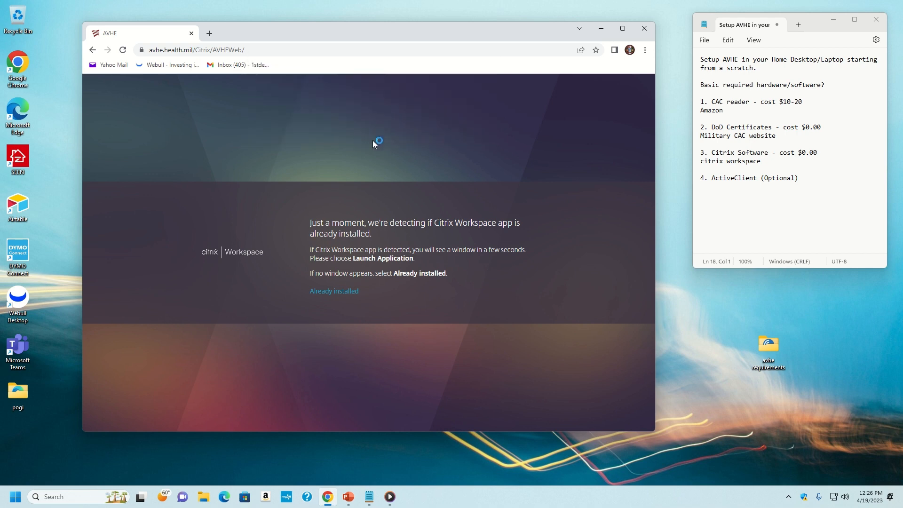
left_click(335, 291)
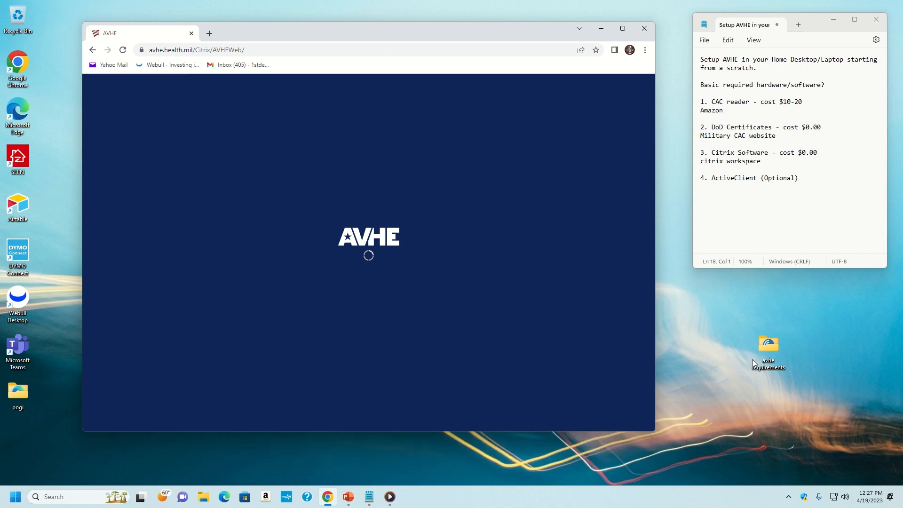
Open the avhe requirements folder and fit its window below the setup notes, showing the two required installers
double_click(766, 347)
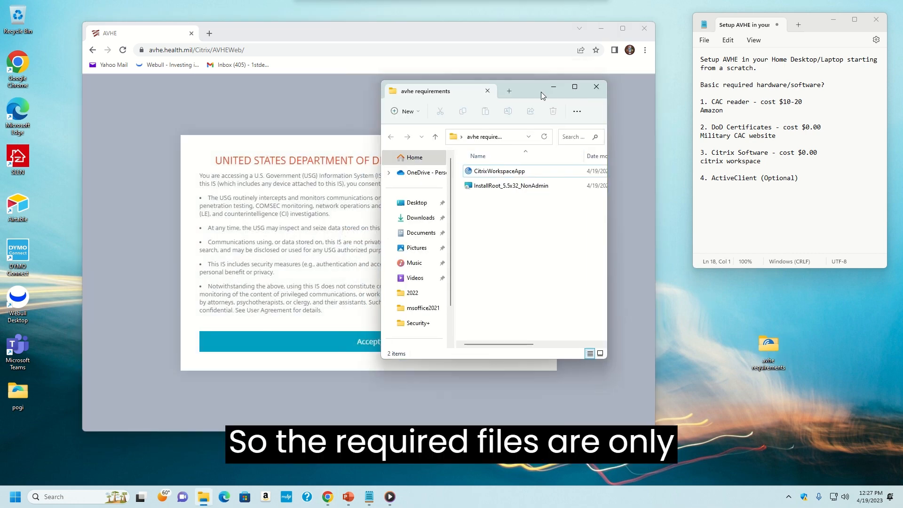
left_click_drag(541, 92, 828, 212)
left_click_drag(828, 357, 741, 290)
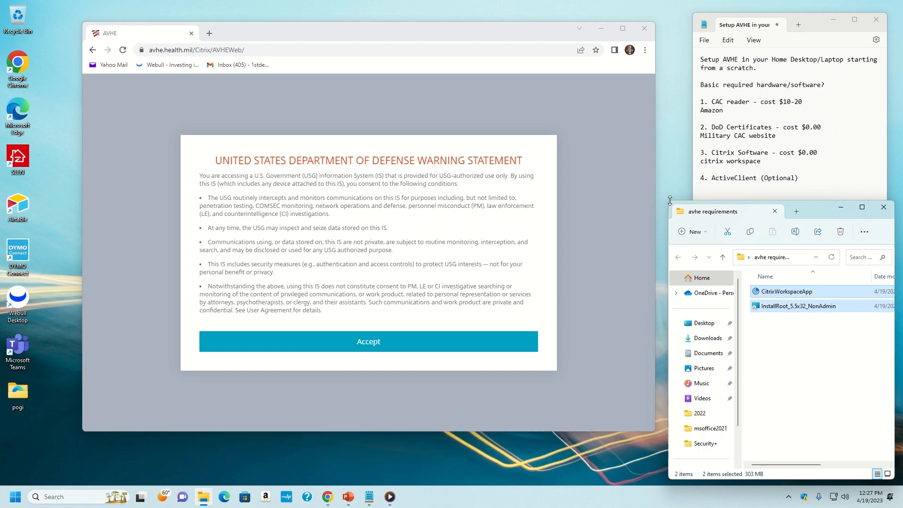
left_click_drag(669, 201, 699, 283)
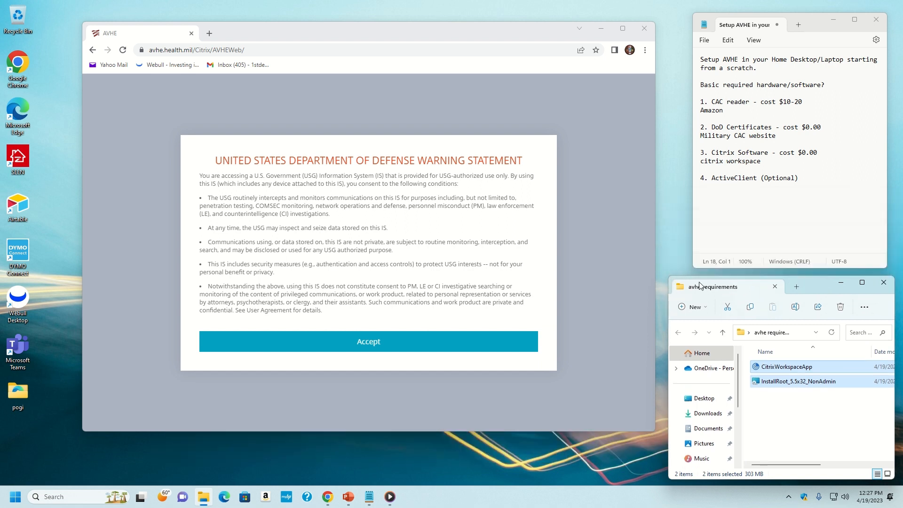
left_click(808, 435)
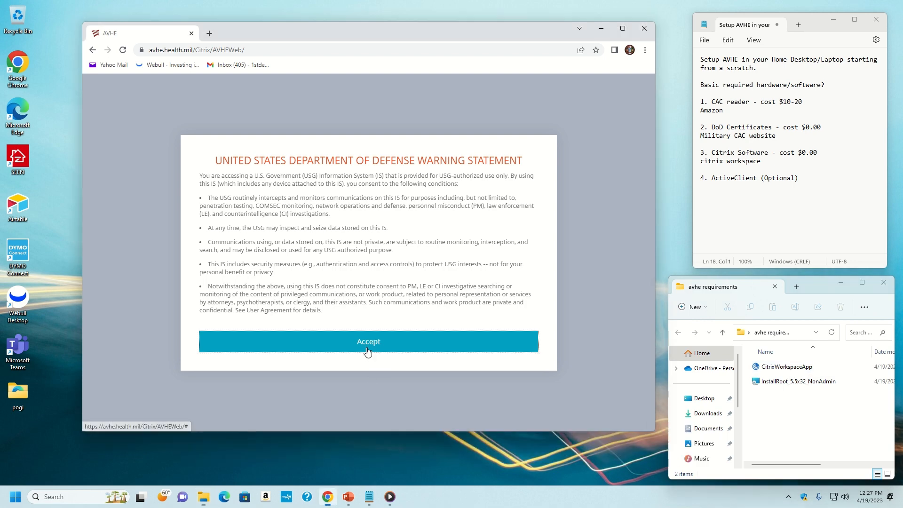
Accept the Department of Defense warning statement and look through the AVHE portal's Home, Apps and Desktops sections and the favorites
left_click(369, 343)
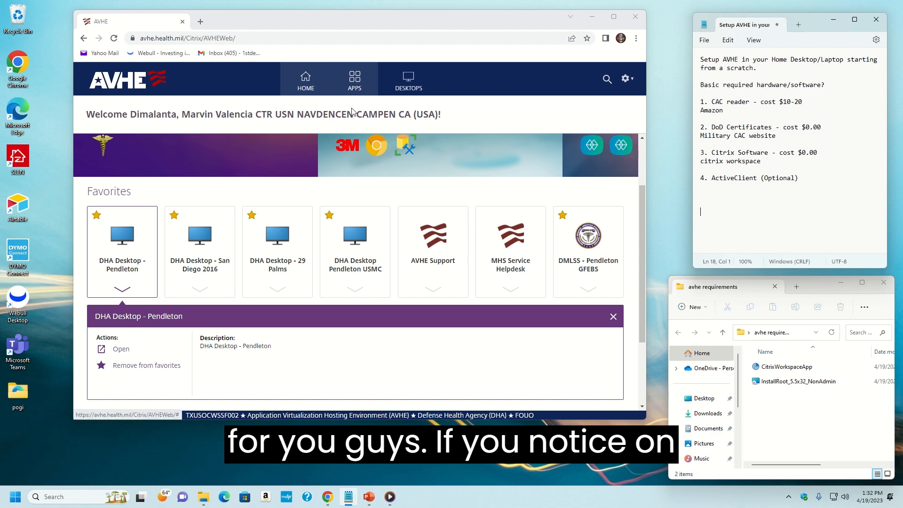
left_click(307, 84)
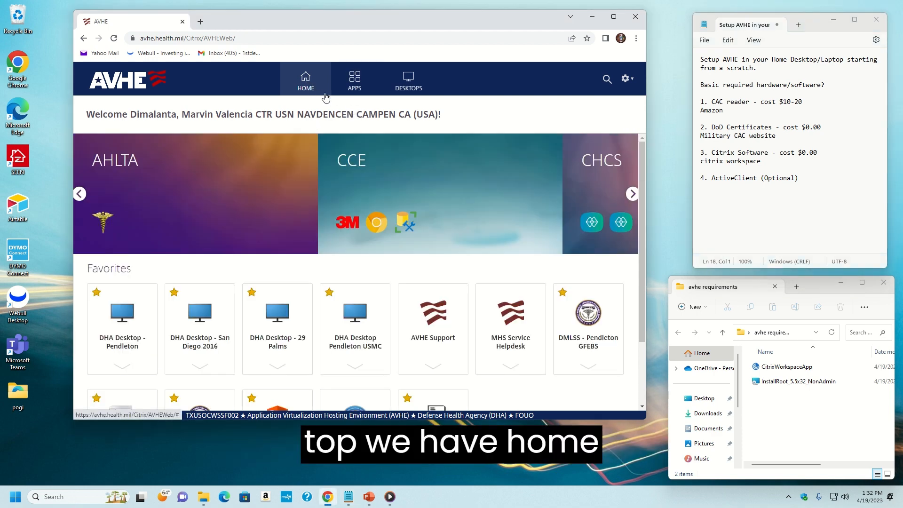
left_click(353, 96)
left_click(399, 91)
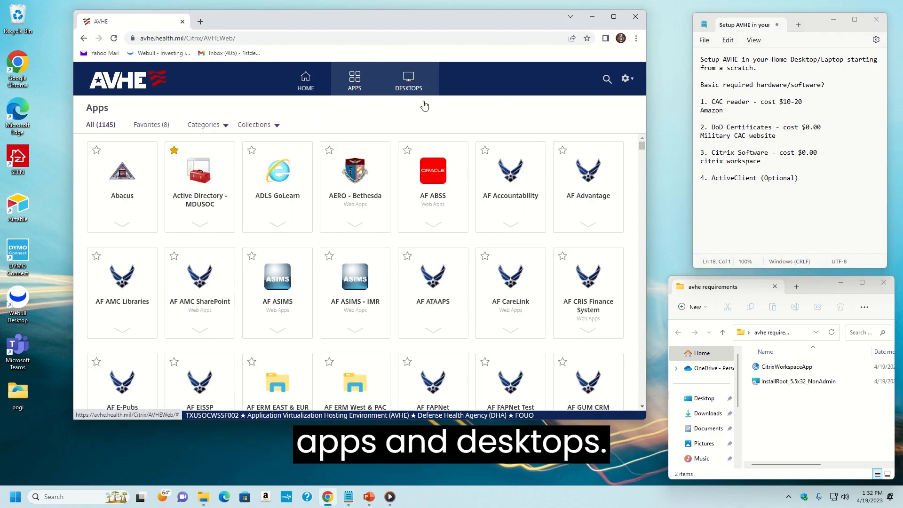
left_click(306, 85)
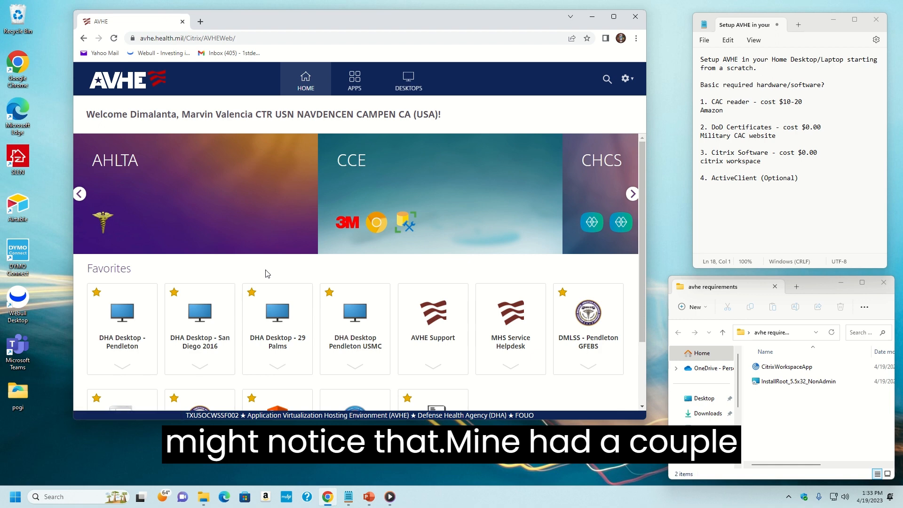
scroll(267, 376, "down", 2)
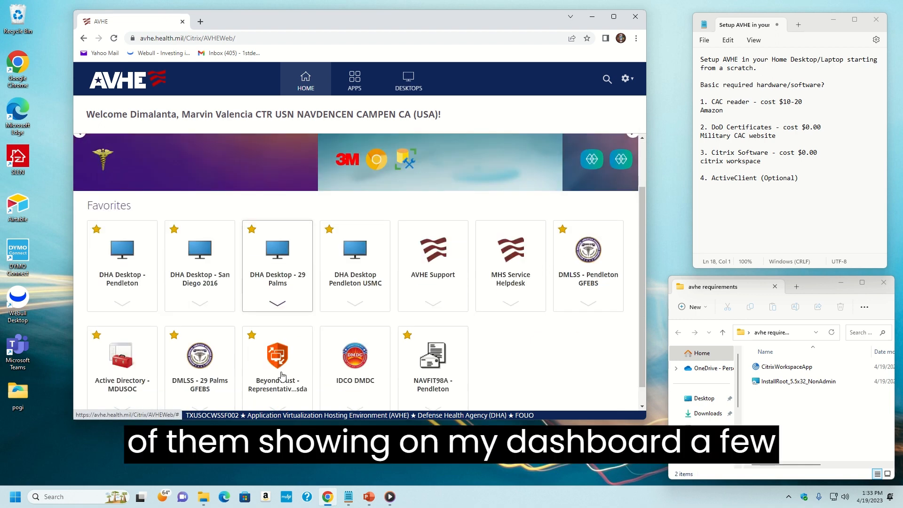
Review the favorites on the AVHE Home page and the starred desktops in the Desktops section
scroll(164, 356, "up", 2)
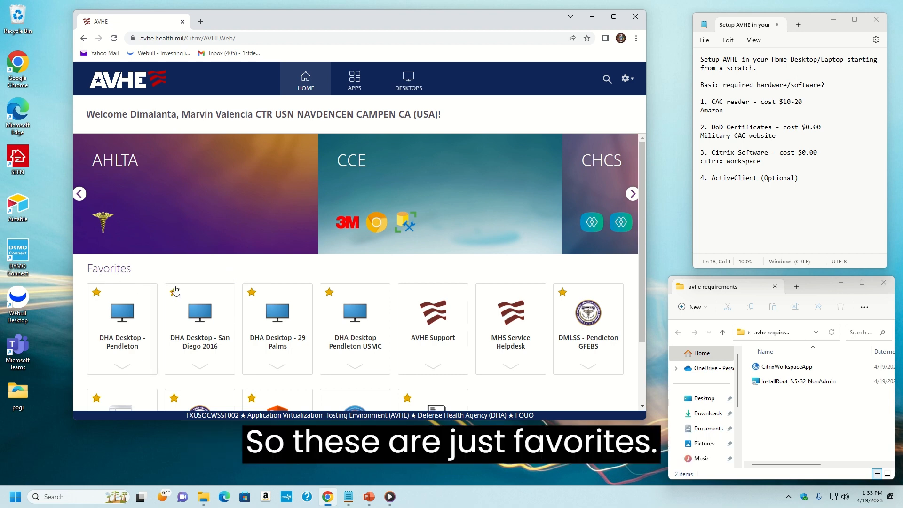
scroll(232, 268, "down", 1)
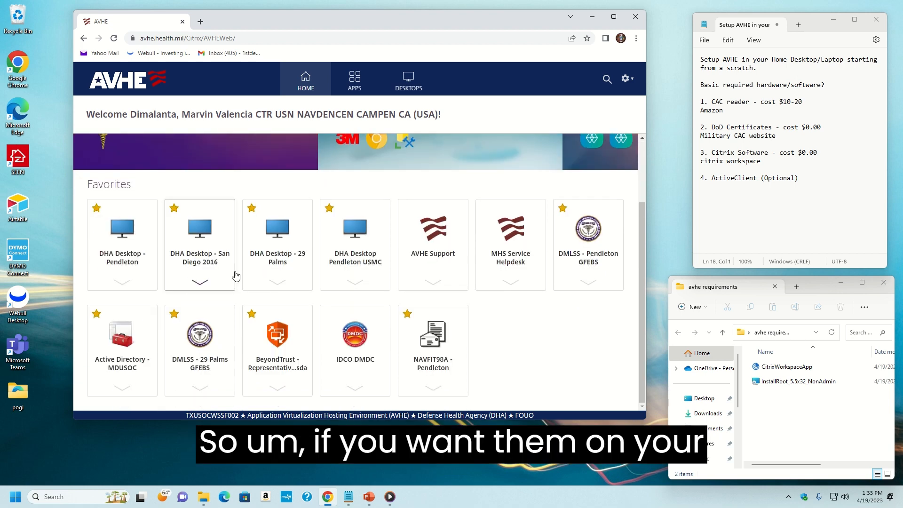
scroll(195, 238, "up", 1)
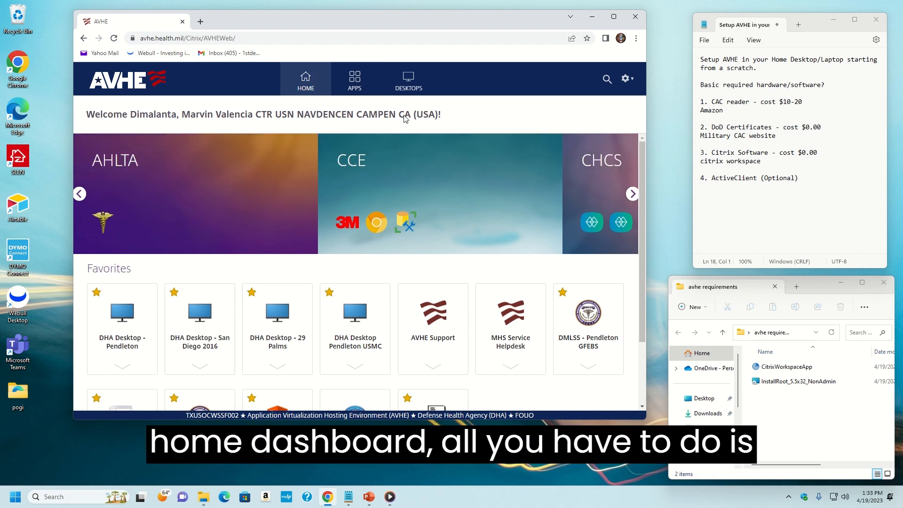
left_click(411, 84)
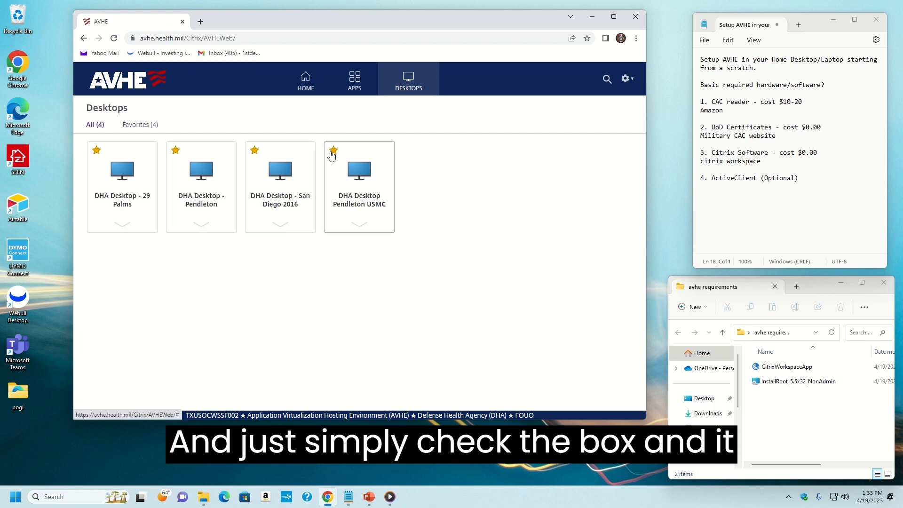
left_click(305, 81)
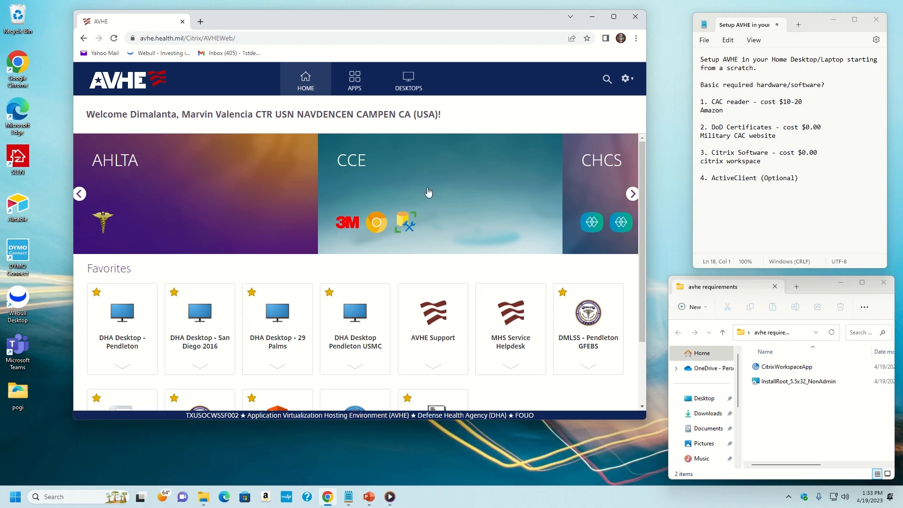
scroll(570, 331, "down", 2)
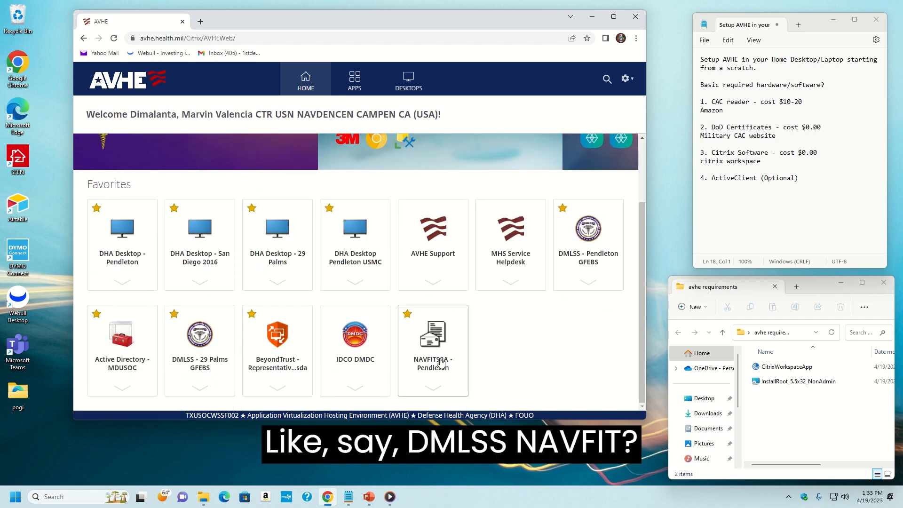
scroll(285, 403, "up", 1)
scroll(285, 403, "up", 1)
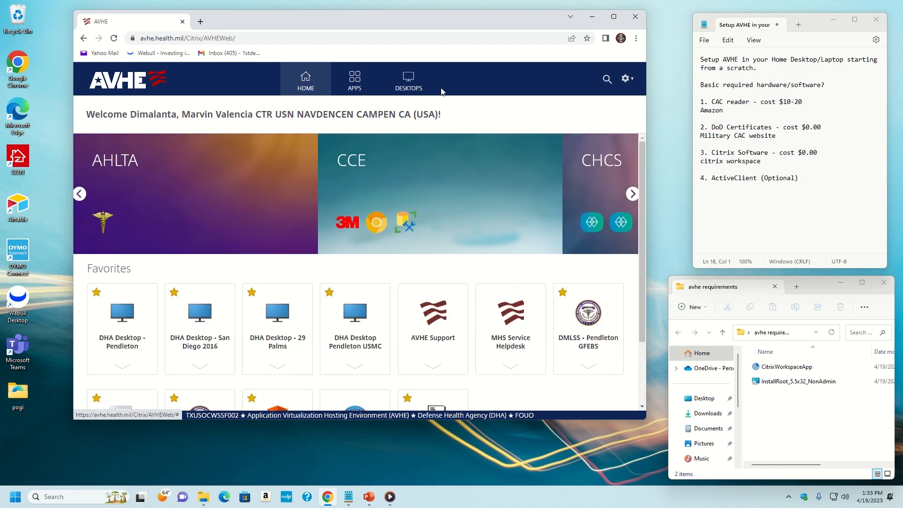
Browse the full list of AVHE apps and look through the DMLSS entries for the different duty stations
left_click(356, 83)
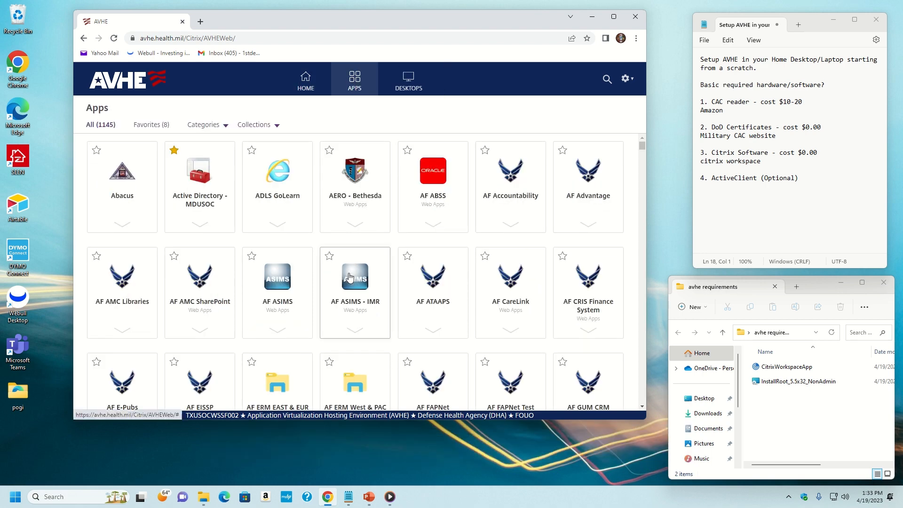
scroll(446, 323, "down", 5)
scroll(451, 324, "down", 9)
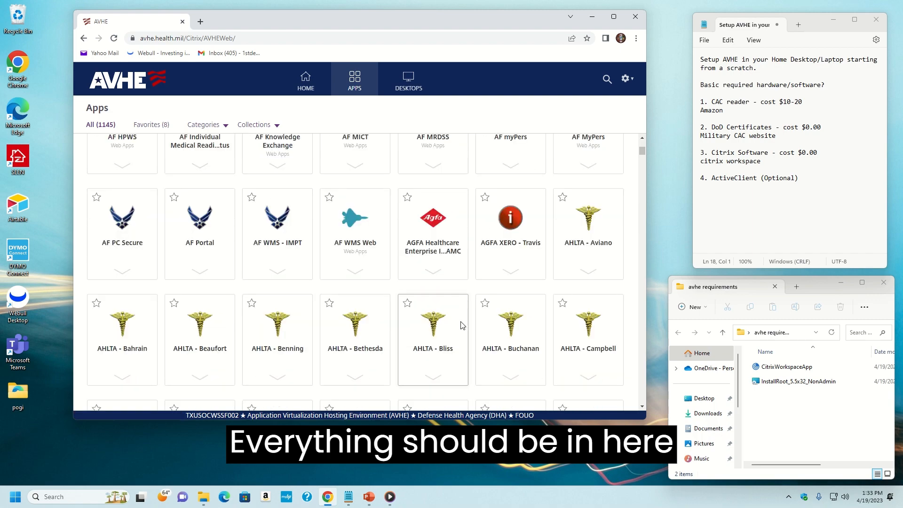
left_click_drag(641, 154, 643, 208)
scroll(433, 323, "down", 5)
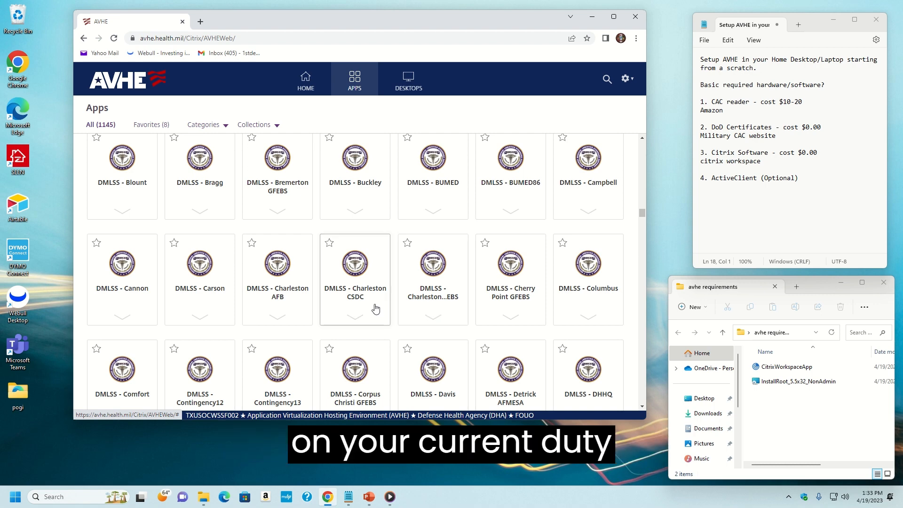
scroll(384, 308, "down", 7)
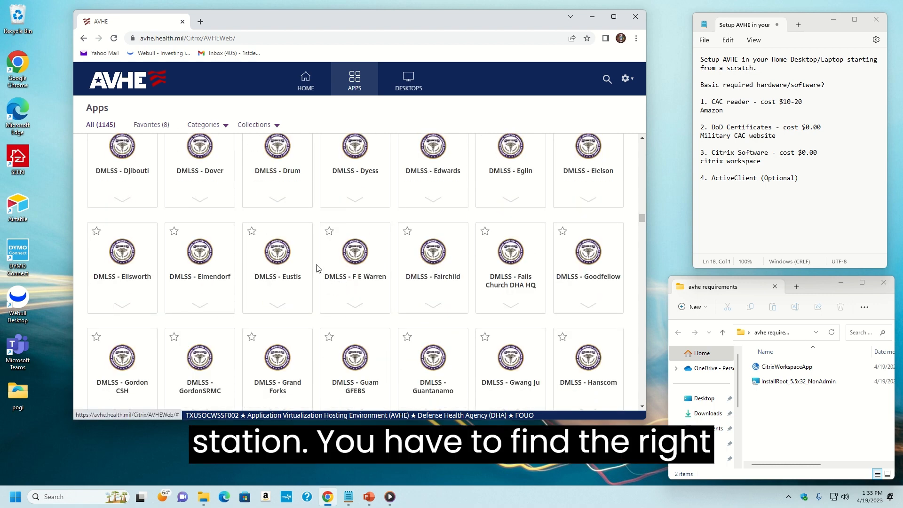
scroll(231, 292, "down", 2)
scroll(231, 292, "down", 4)
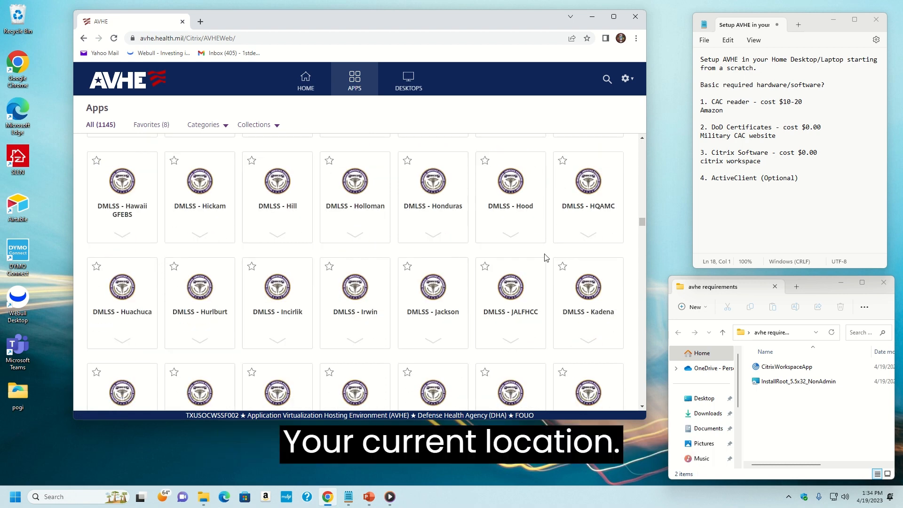
scroll(433, 263, "down", 5)
scroll(338, 270, "down", 3)
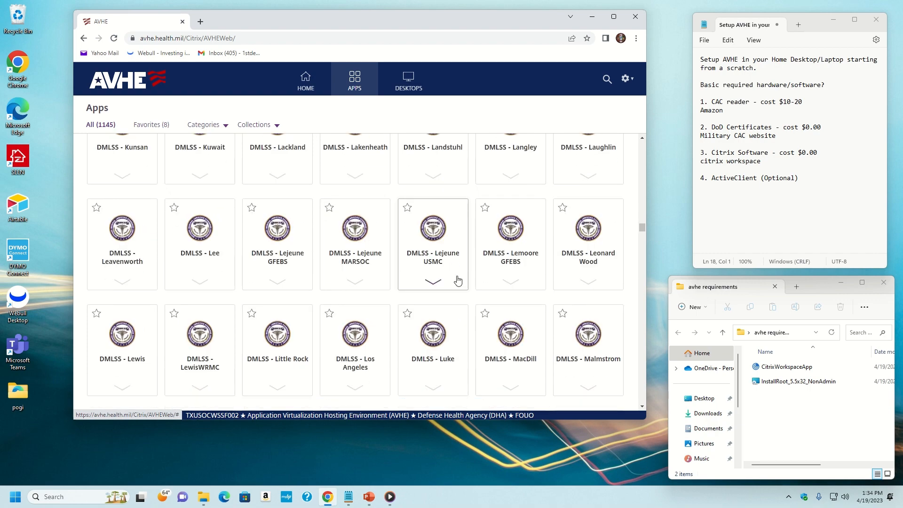
Find the NAVFIT98A entries further down the Apps list and look through their locations
left_click_drag(643, 227, 642, 366)
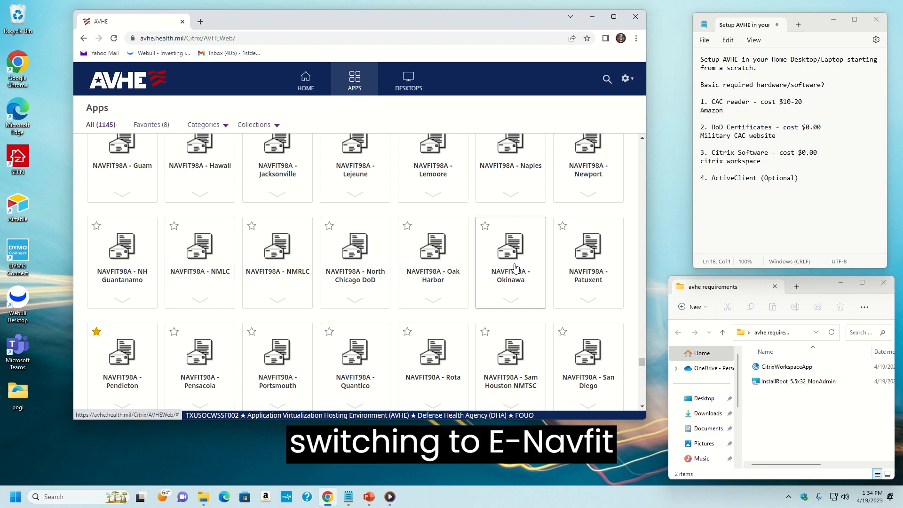
scroll(516, 267, "down", 7)
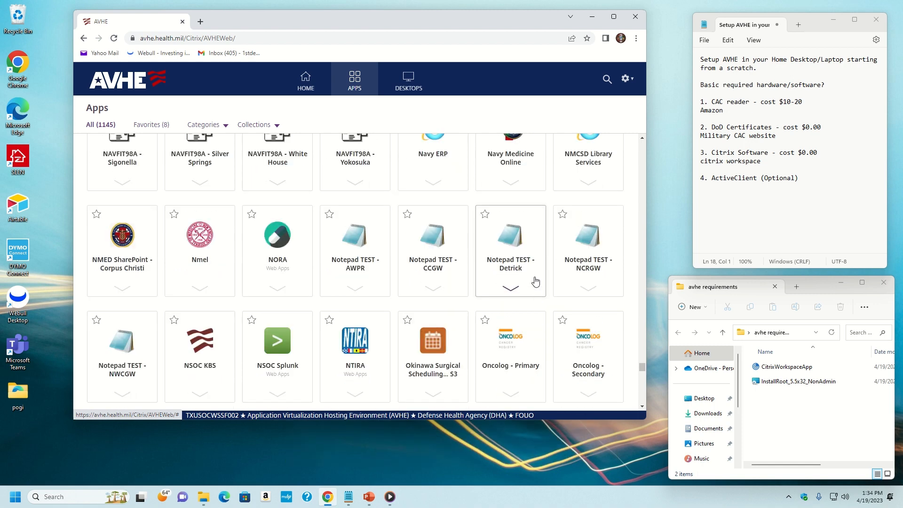
scroll(376, 263, "up", 3)
scroll(376, 262, "up", 5)
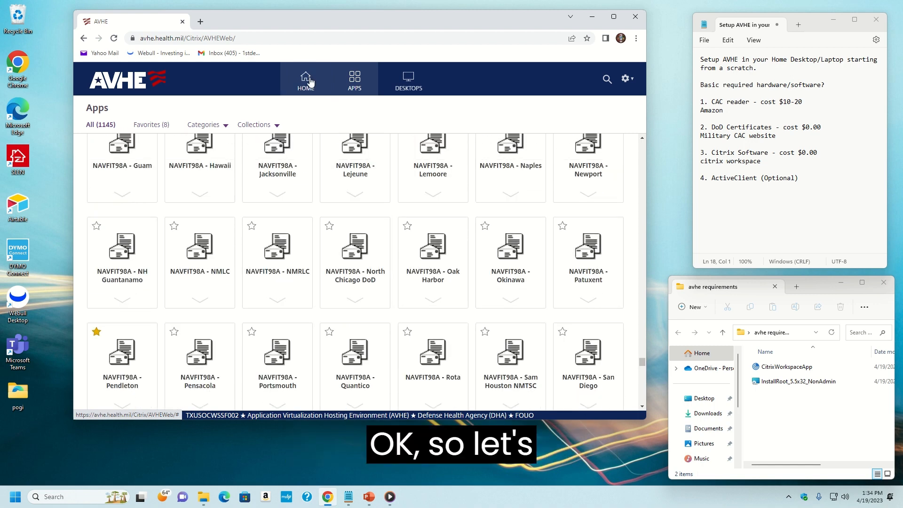
Open the DHA Desktop - Pendleton virtual desktop from the Home favorites using its downloaded .ica file, and reposition the viewer window
left_click(308, 81)
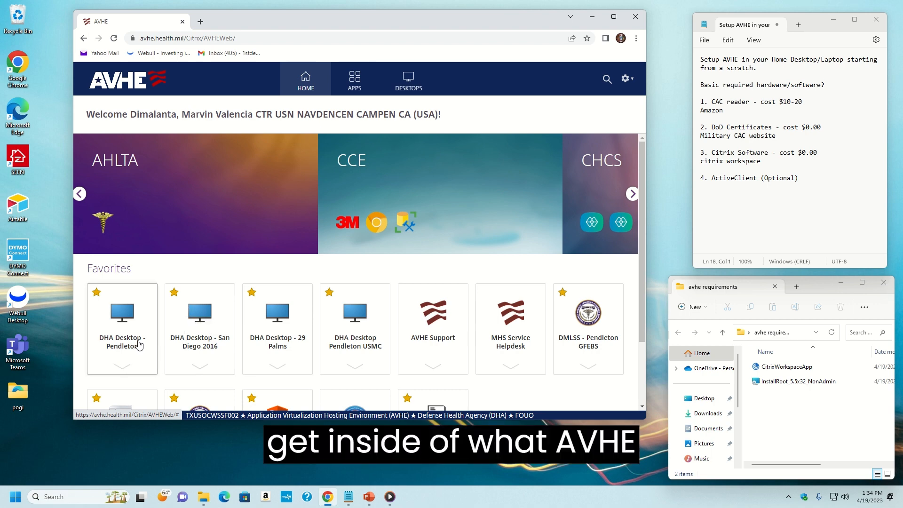
scroll(128, 358, "down", 1)
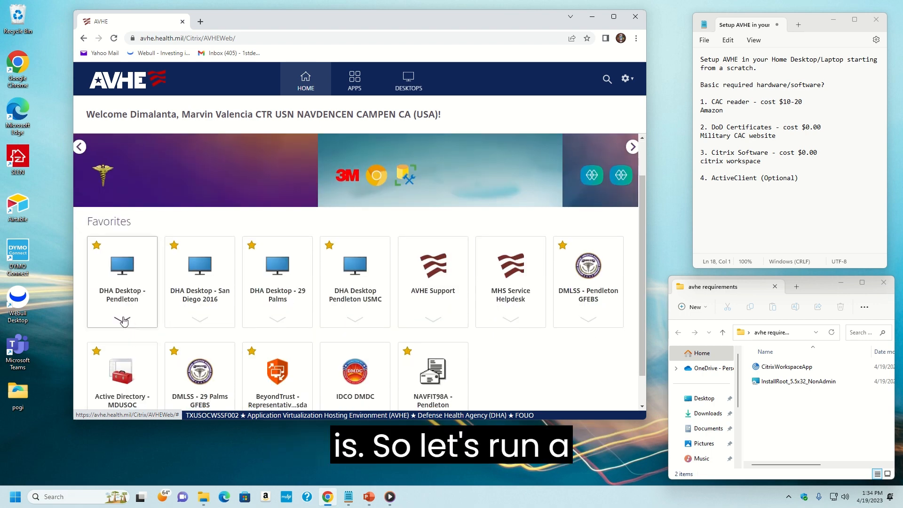
left_click(136, 322)
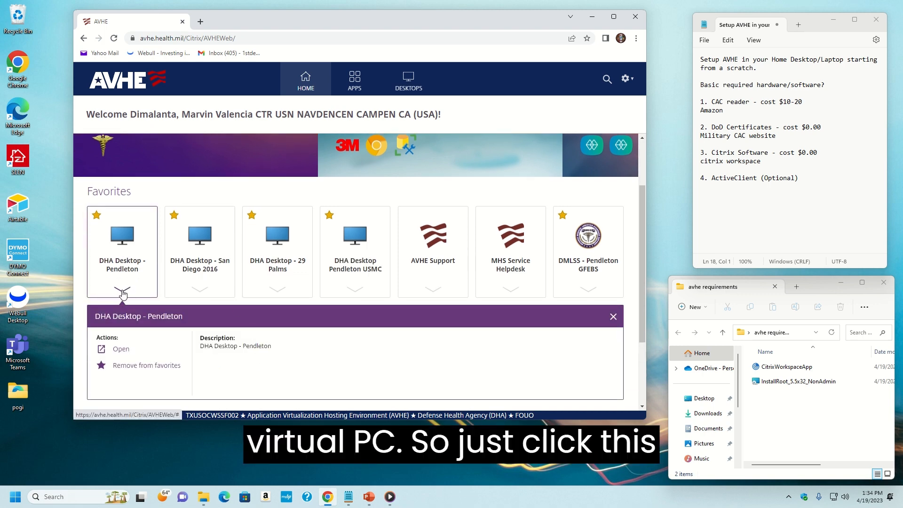
left_click(125, 351)
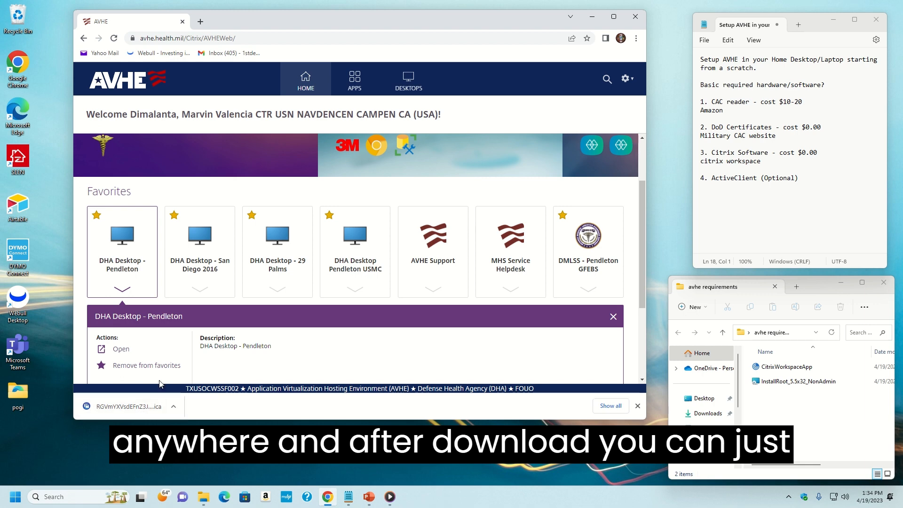
left_click(116, 407)
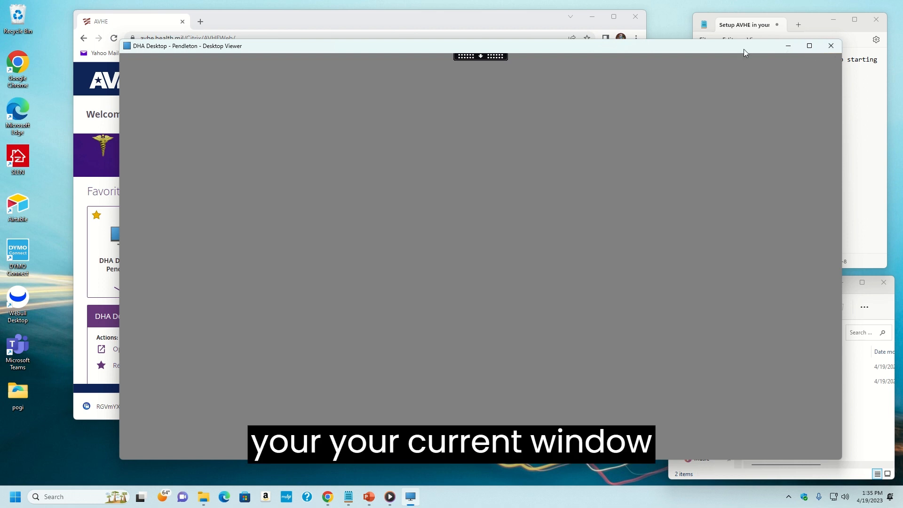
mouse_move(743, 49)
left_mouse_down()
mouse_move(716, 33)
mouse_move(744, 60)
left_mouse_up()
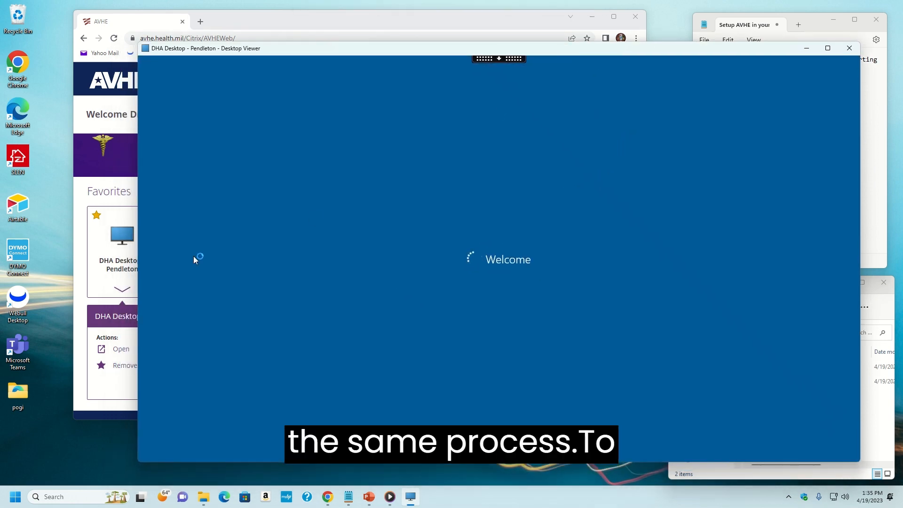
Return to the AVHE portal and review the launch actions for DHA Desktop - Pendleton
left_click(79, 269)
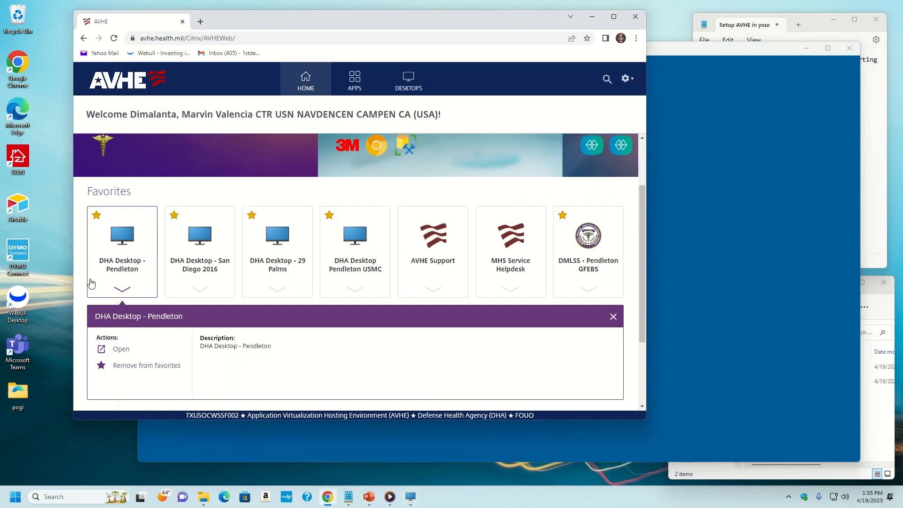
left_click(123, 292)
left_click(123, 291)
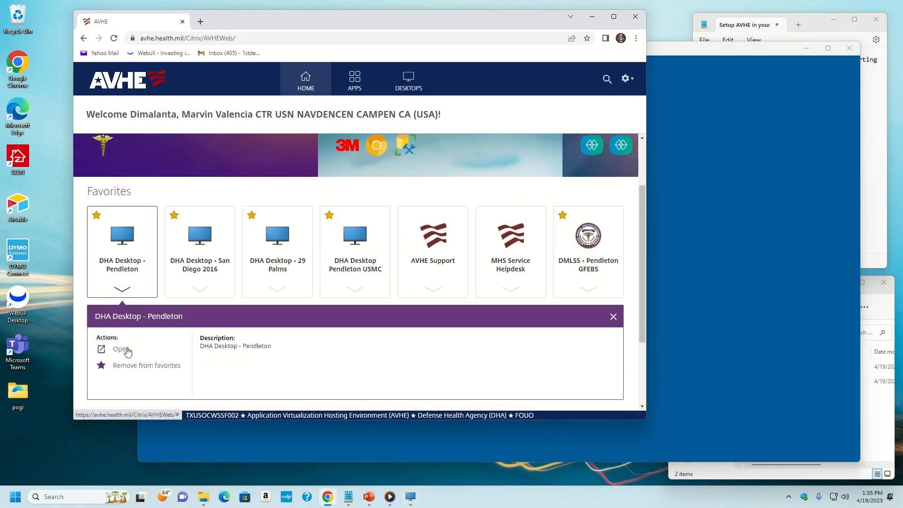
Bring the DHA Desktop - Pendleton viewer to the front and move its window over the portal
left_click(716, 76)
left_click_drag(572, 49, 541, 50)
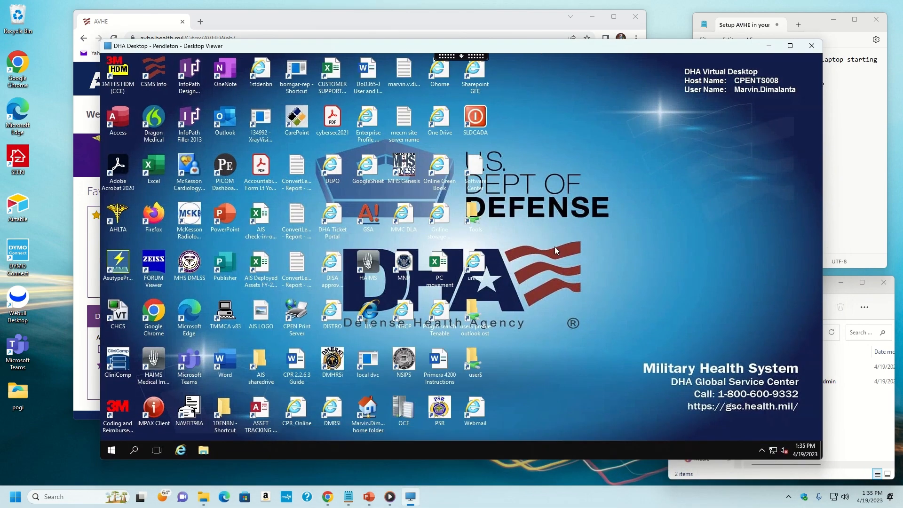
left_click_drag(533, 52, 491, 53)
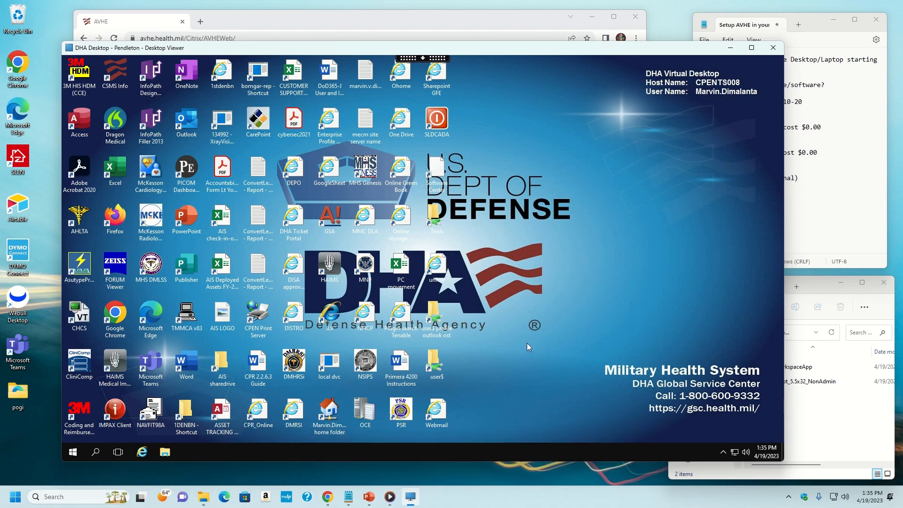
Open the CSMS (G:) command share drive in the virtual desktop's File Explorer and look through its folders
left_click(165, 452)
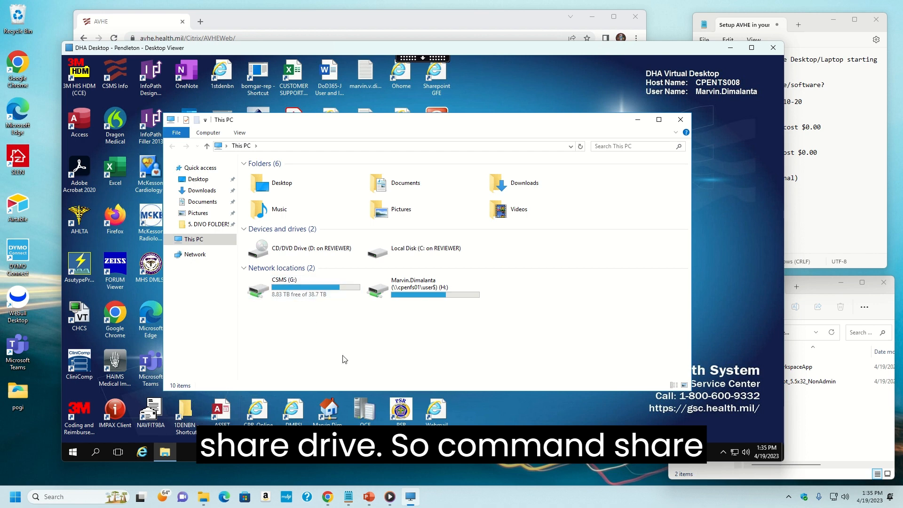
left_click(280, 286)
double_click(276, 287)
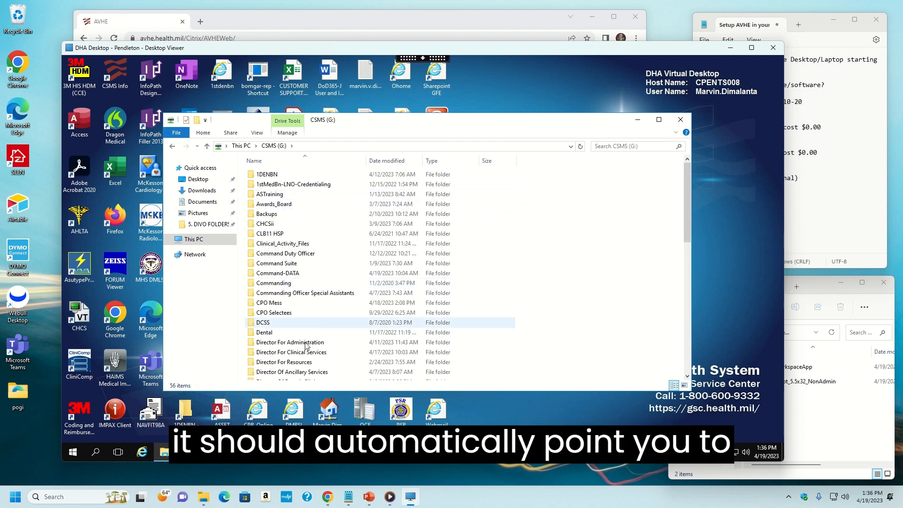
scroll(310, 339, "down", 3)
scroll(311, 340, "down", 1)
scroll(323, 316, "up", 4)
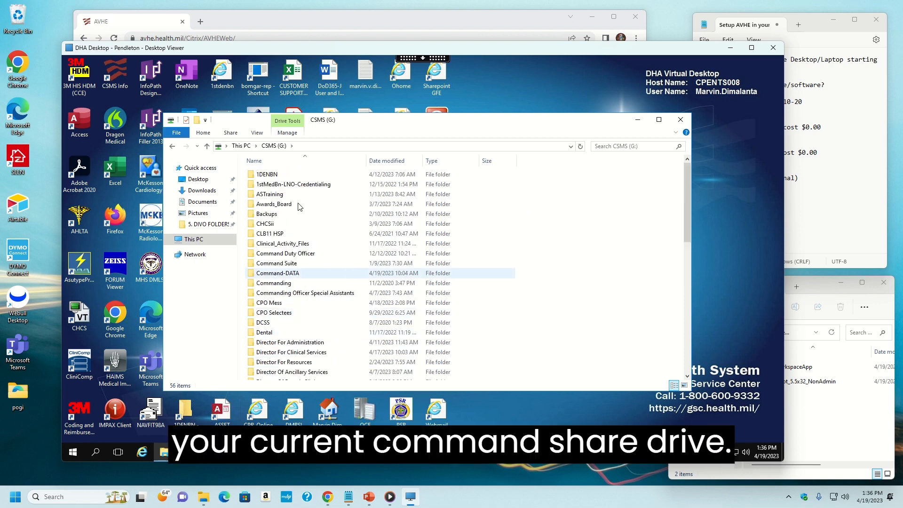
Open the personal H: network drive to view its folders, and return to This PC
left_click(194, 239)
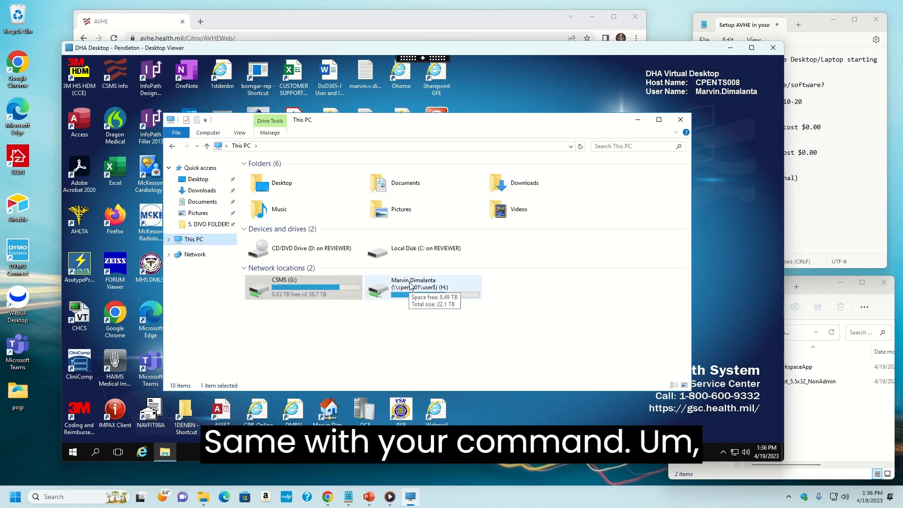
double_click(411, 286)
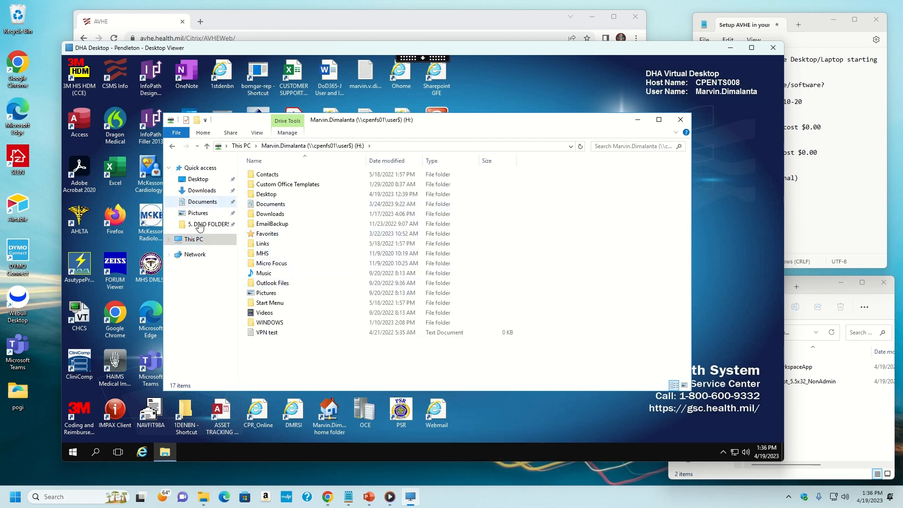
left_click(201, 243)
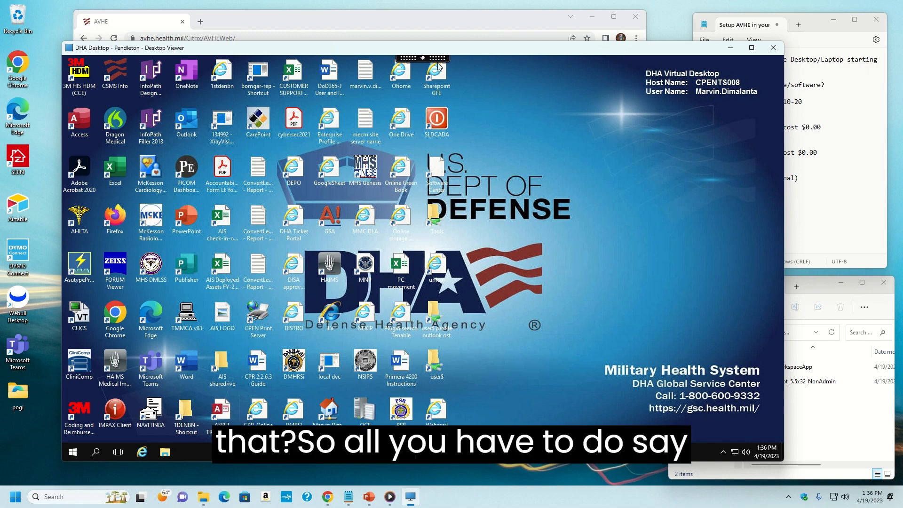
Use the Desktop Viewer's Full-screen option on the virtual desktop, both in place and with its window moved partly past the screen edge
left_click(423, 58)
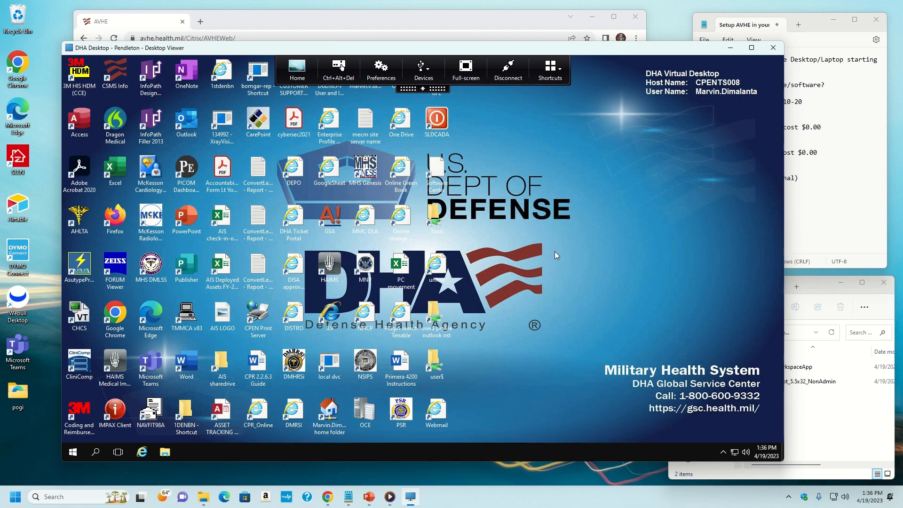
left_click(474, 66)
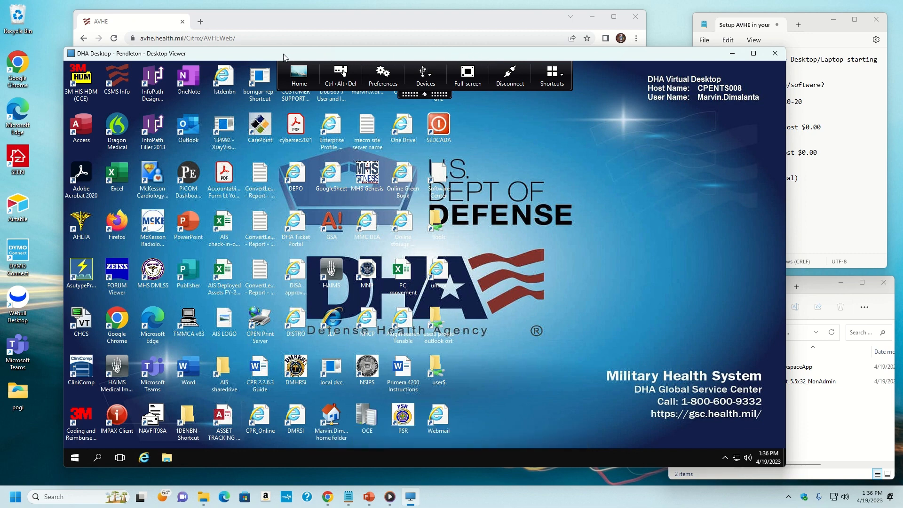
left_click_drag(285, 57, 714, 63)
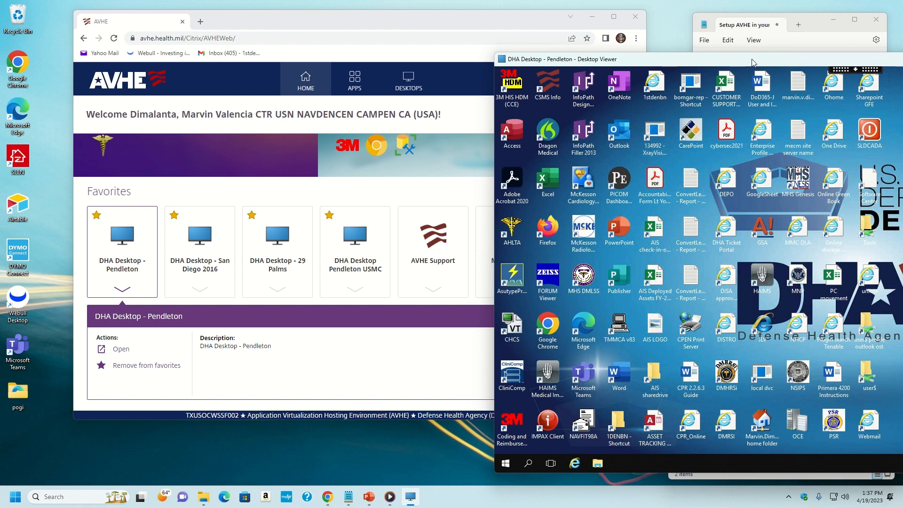
left_click(858, 75)
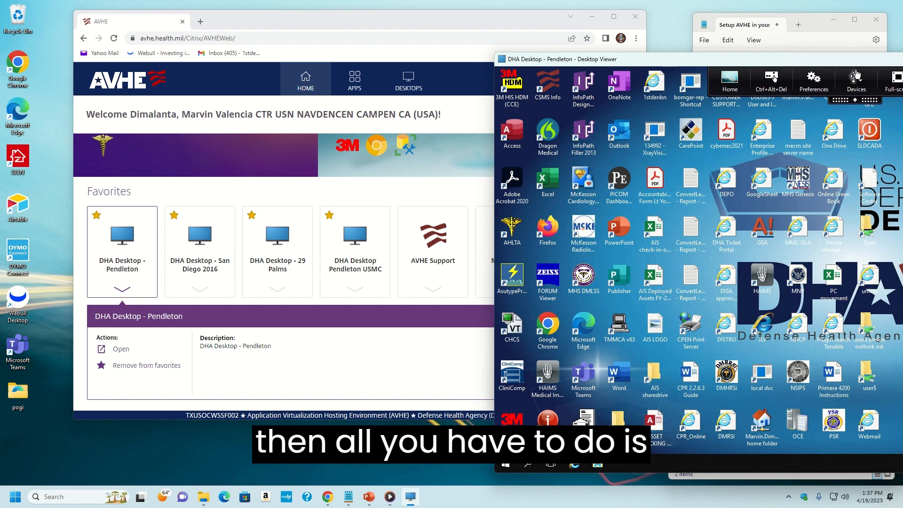
left_click(898, 80)
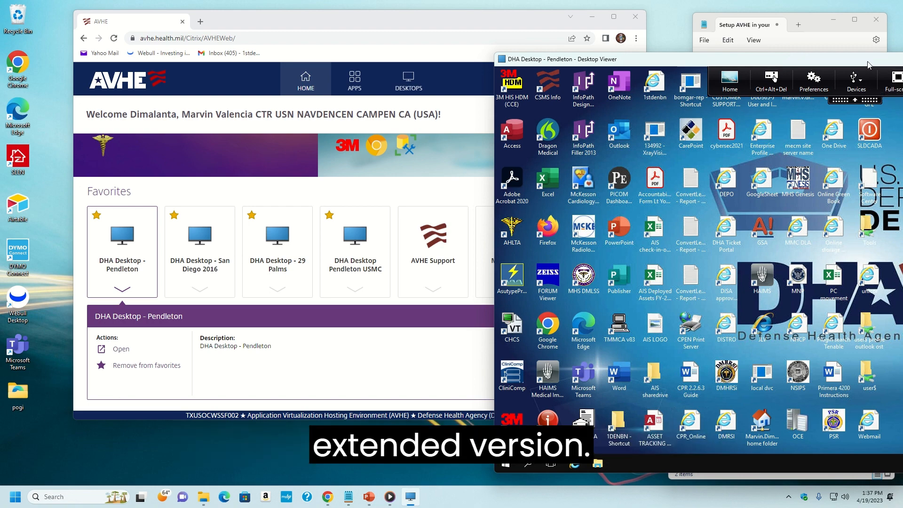